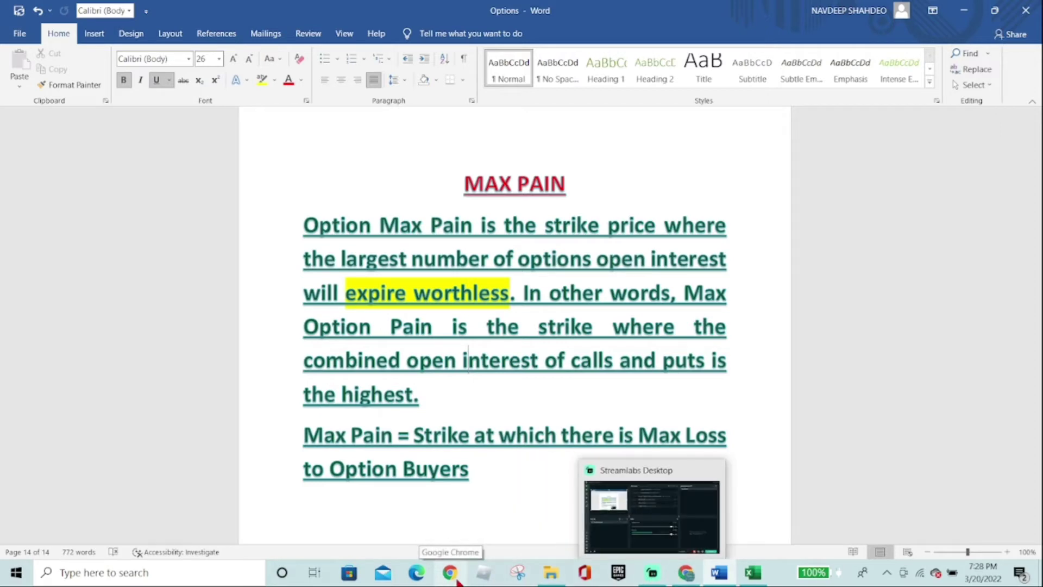
# Step: Switch to Google Chrome, search for nseindia and open the National Stock Exchange of India website
pyautogui.click(450, 581)
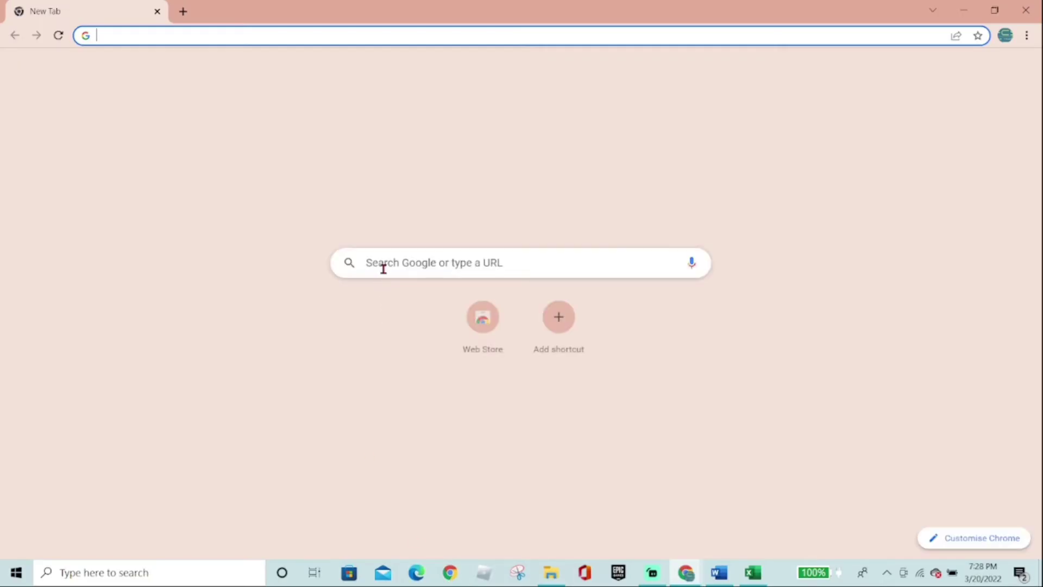
pyautogui.click(384, 268)
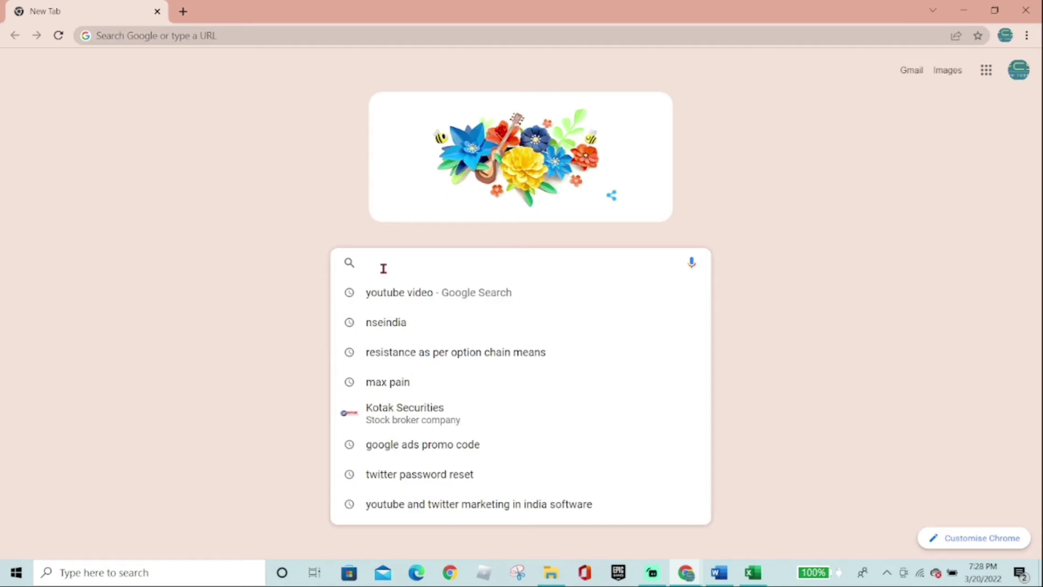
pyautogui.click(387, 325)
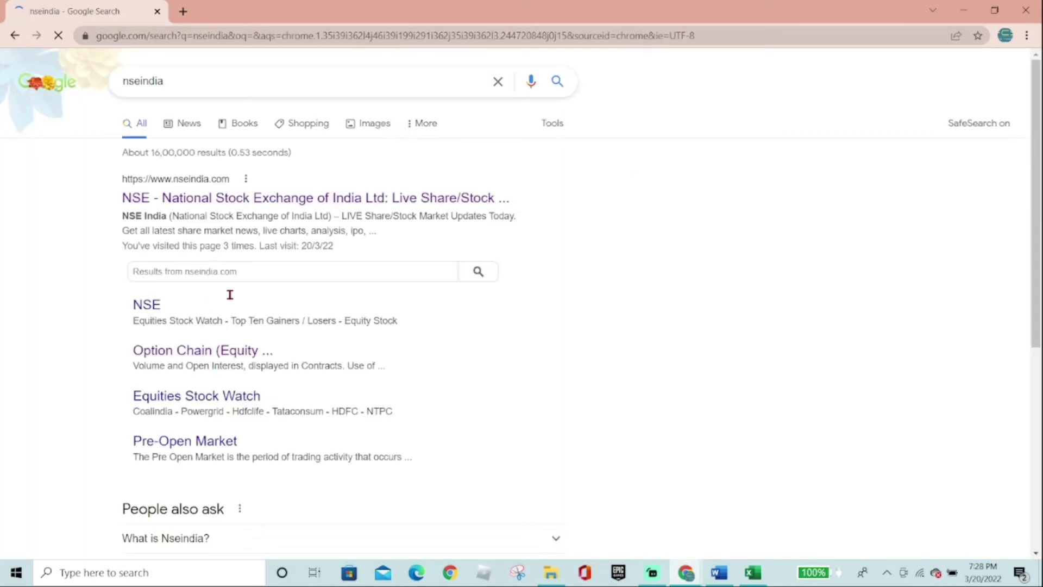
pyautogui.click(171, 205)
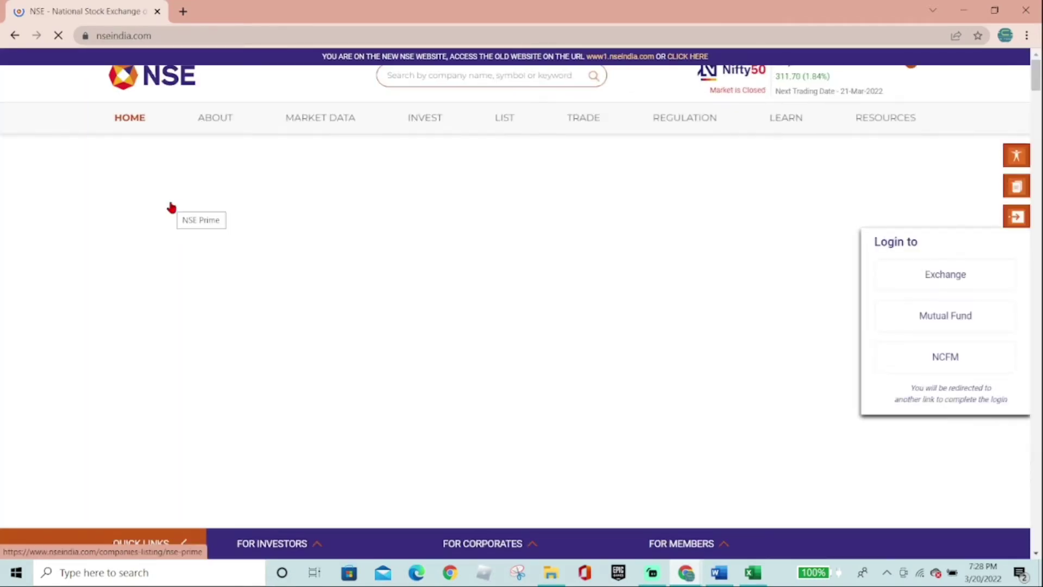
# Step: Open the option chain from the market data section and set the NIFTY expiry date to 24-Mar-2022
pyautogui.moveTo(319, 133)
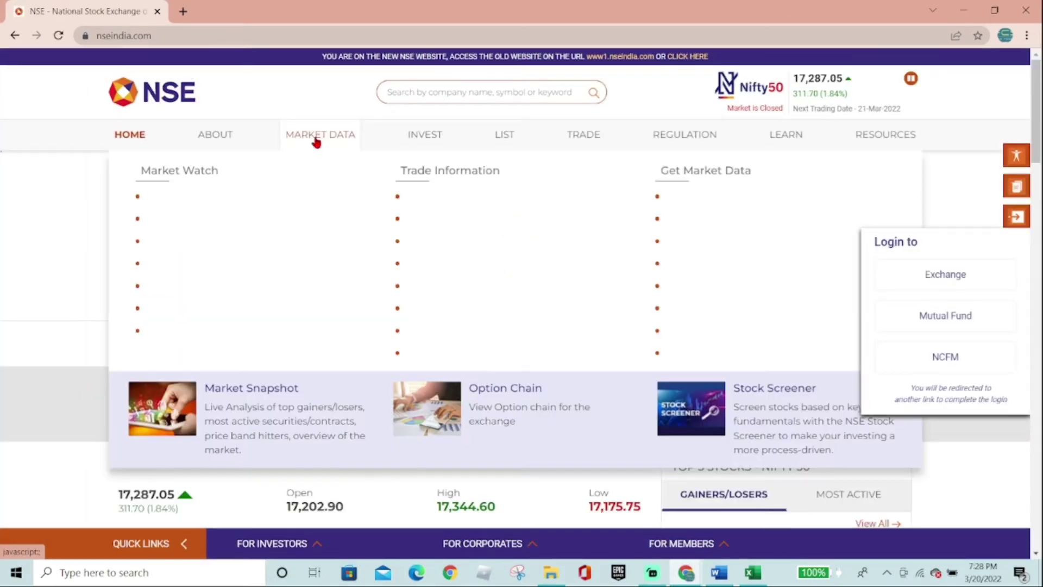
pyautogui.click(506, 392)
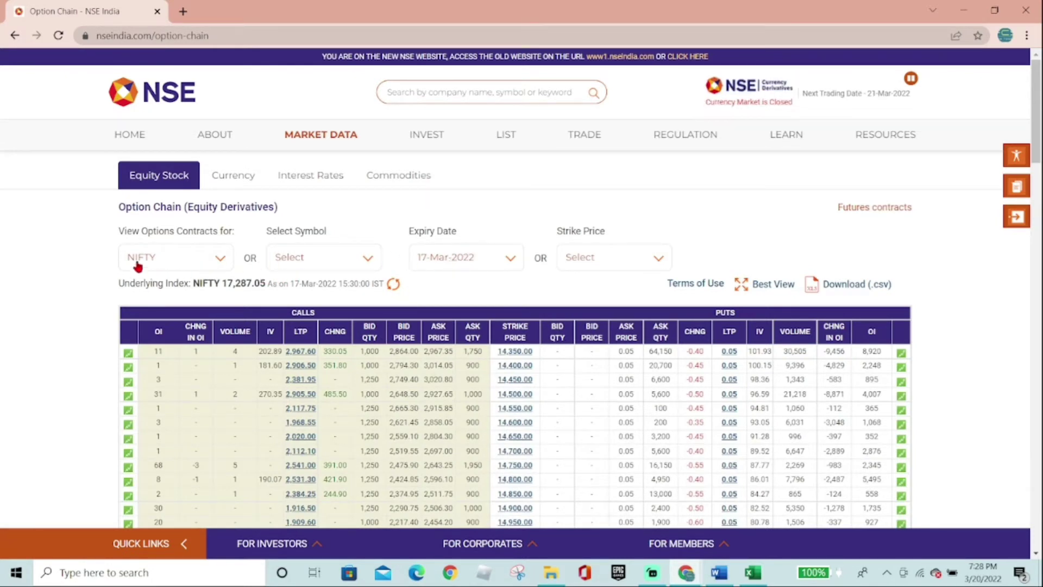
pyautogui.click(456, 259)
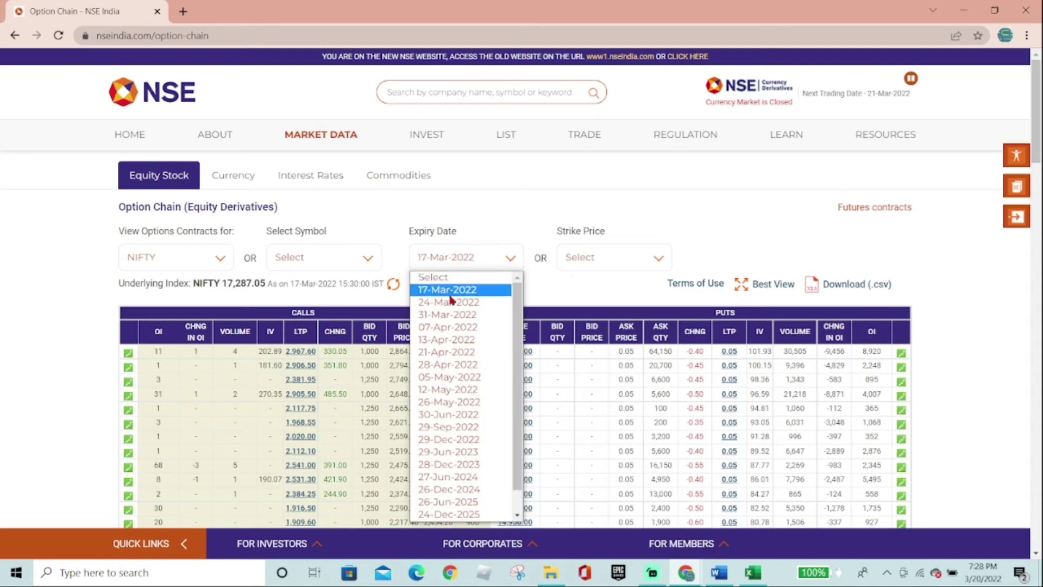
pyautogui.click(459, 262)
pyautogui.click(453, 302)
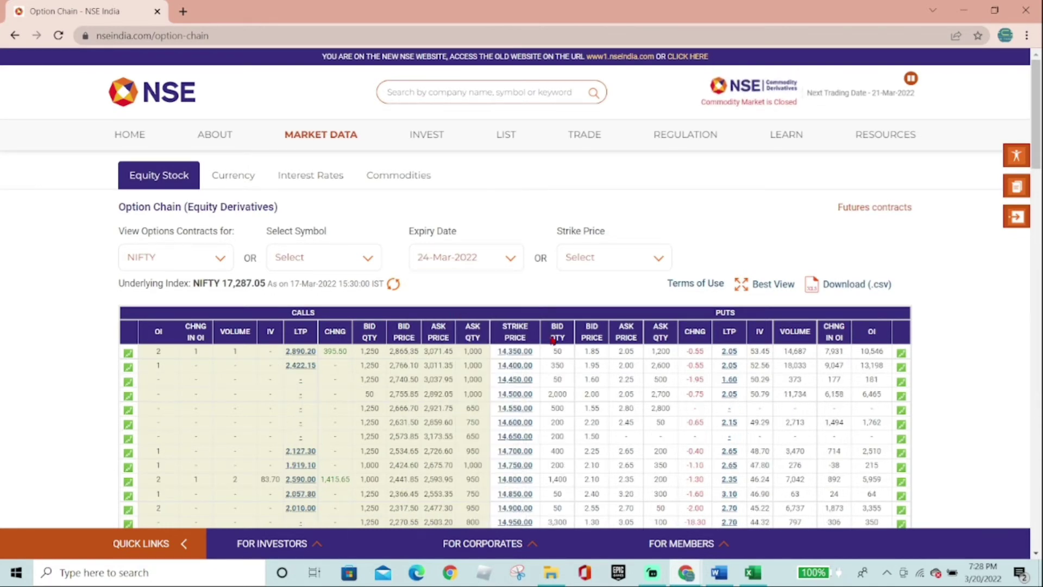
# Step: Download the NIFTY option chain for this expiry as a CSV file
pyautogui.scroll(-3, 589, 326)
pyautogui.scroll(3, 595, 342)
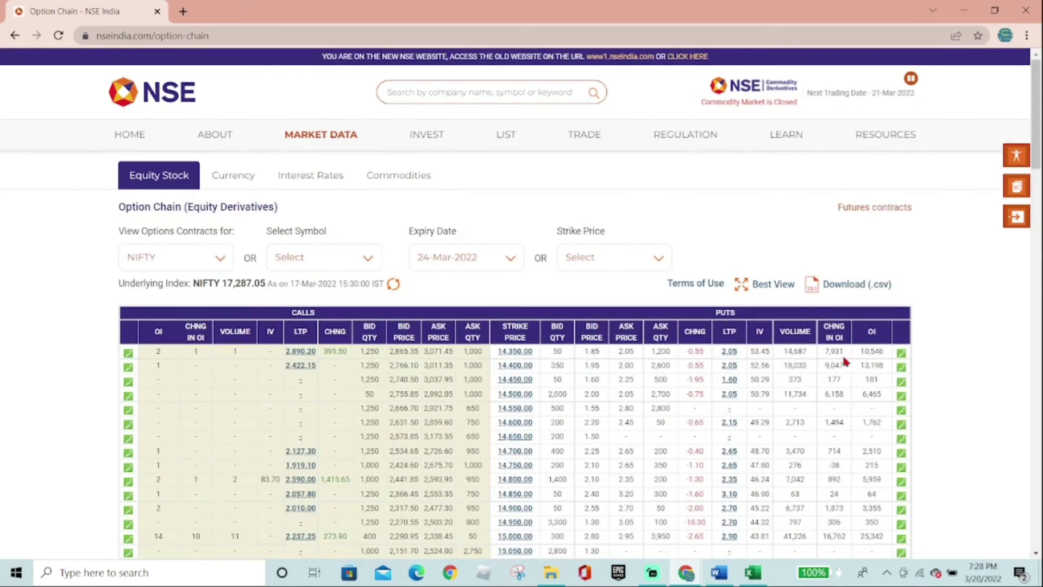
pyautogui.click(840, 285)
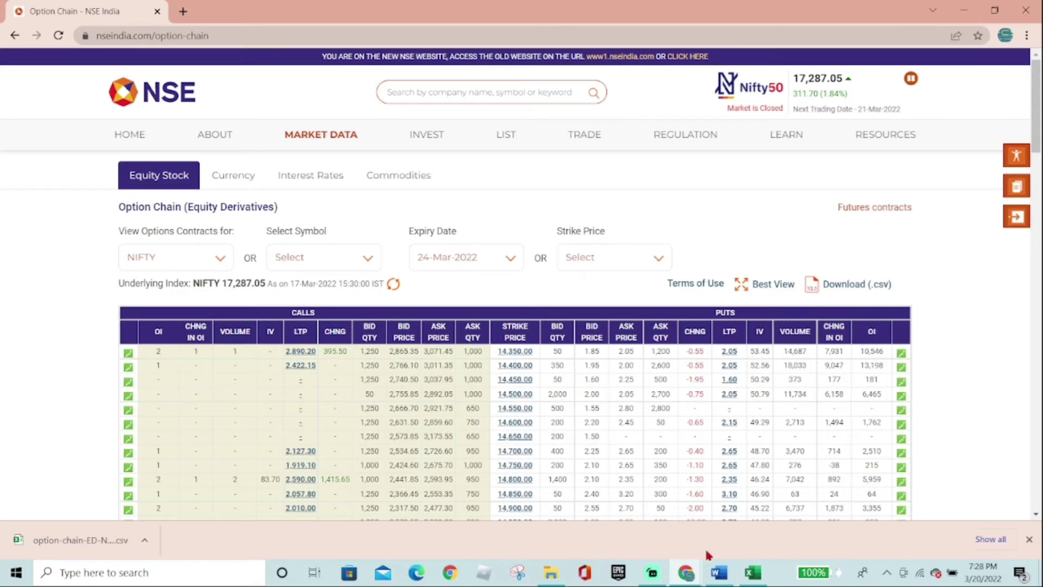
# Step: Switch to Excel and bring up the option-chain-ED-NIFTY-24-Mar-2022 worksheet from the recent files
pyautogui.moveTo(754, 583)
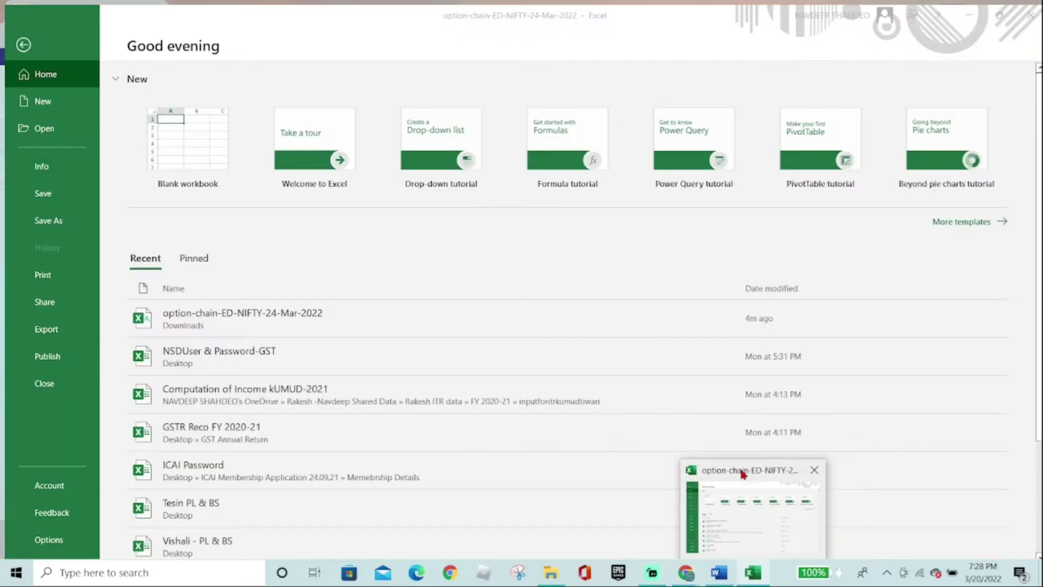
pyautogui.click(743, 474)
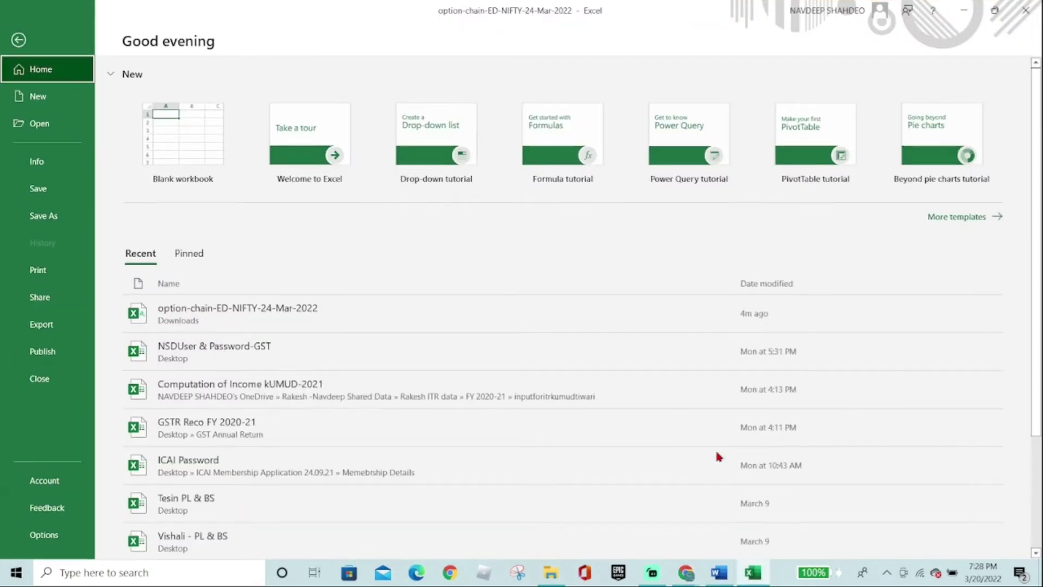
pyautogui.click(282, 314)
pyautogui.click(463, 350)
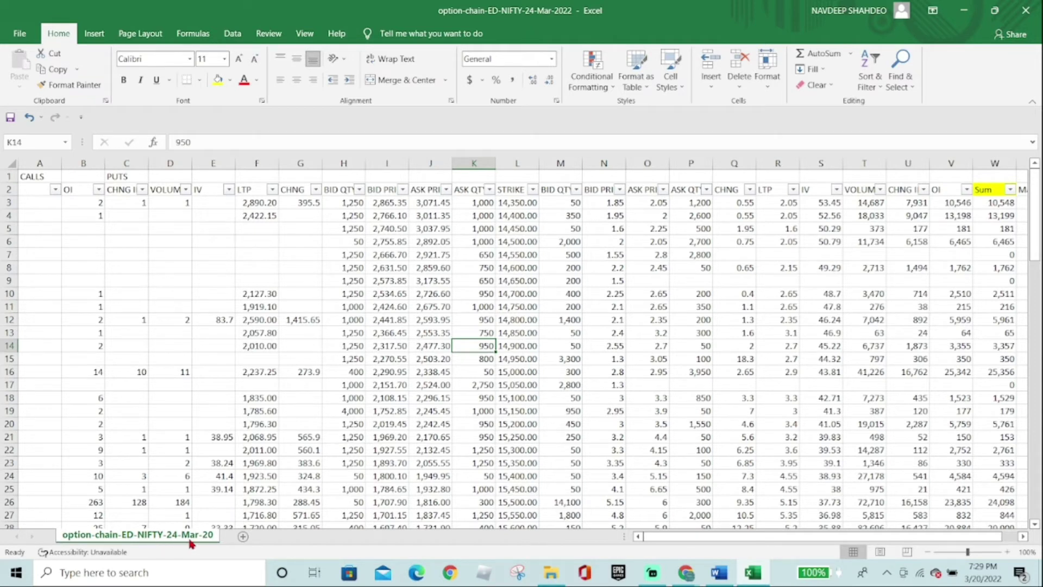
# Step: Examine the option chain's header row across the calls and puts columns up to OI, Sum and Max
pyautogui.click(163, 293)
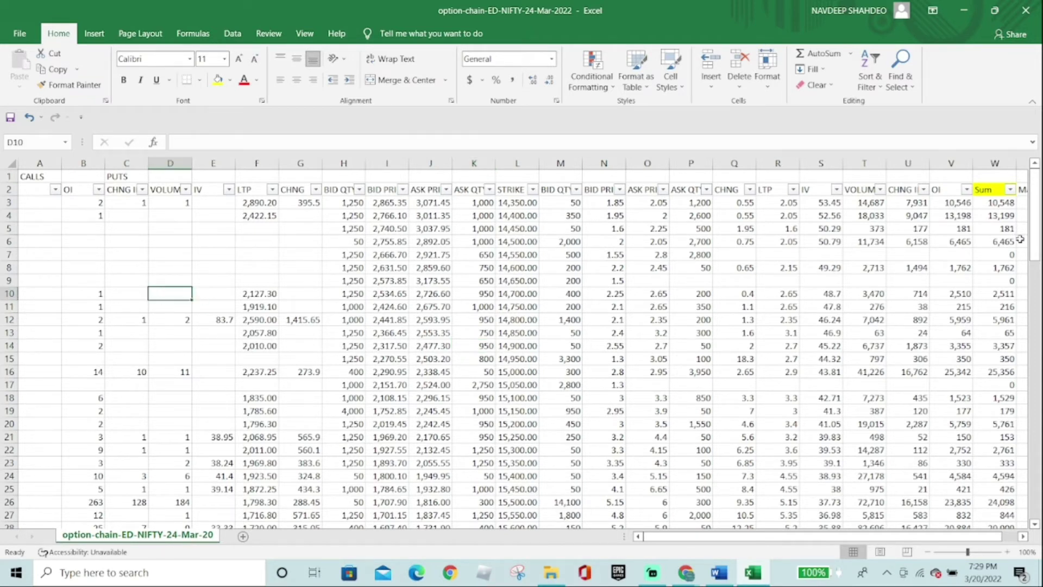
pyautogui.press('Up')
pyautogui.press('Up')
pyautogui.press('Up')
pyautogui.press('Up')
pyautogui.press('Up')
pyautogui.press('Up')
pyautogui.press('Up')
pyautogui.press('Up')
pyautogui.press('Right')
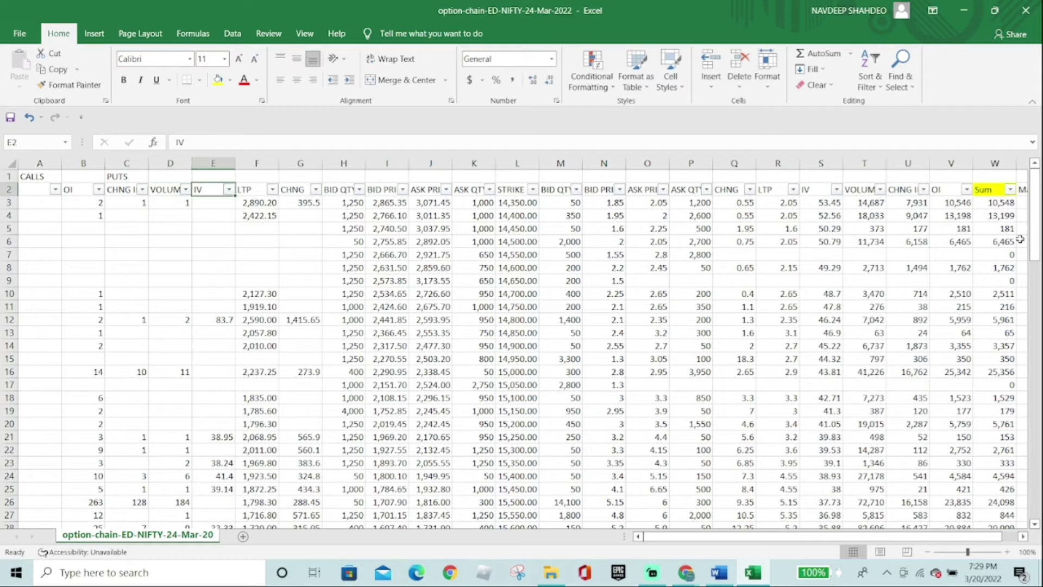
pyautogui.press('Right')
pyautogui.press('Right')
pyautogui.press('Right')
pyautogui.press('Right')
pyautogui.press('Right')
pyautogui.press('Right')
pyautogui.press('Right')
pyautogui.press('Right')
pyautogui.press('Right')
pyautogui.press('Right')
pyautogui.press('Right')
pyautogui.press('Right')
pyautogui.press('Right')
pyautogui.press('Right')
pyautogui.press('Right')
pyautogui.press('Right')
pyautogui.press('Right')
pyautogui.press('Right')
pyautogui.press('Right')
pyautogui.press('Right')
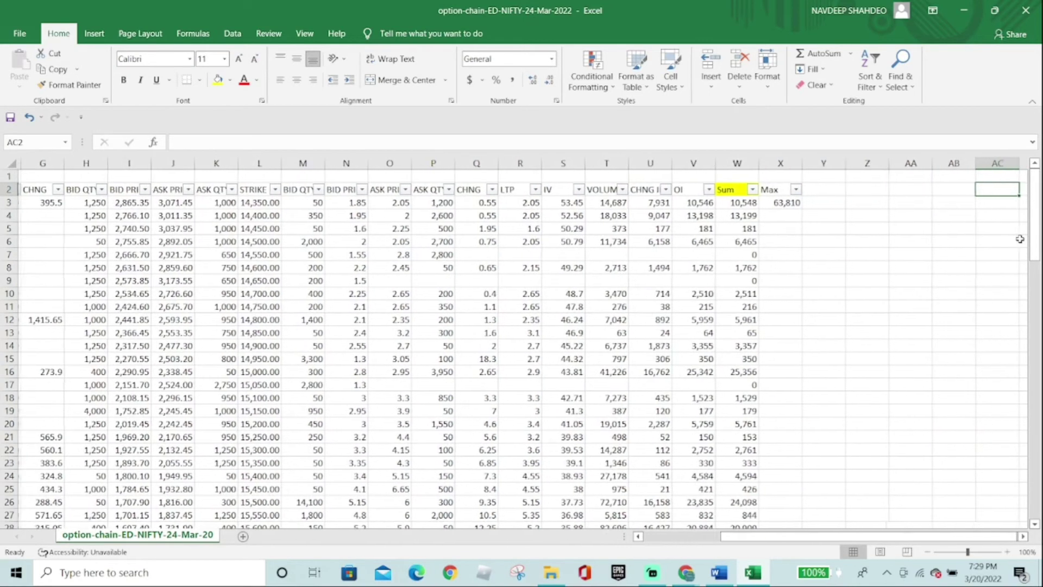
pyautogui.press('Right')
pyautogui.press('Left')
pyautogui.press('Left')
pyautogui.press('Left')
pyautogui.press('Left')
pyautogui.press('Left')
pyautogui.press('Left')
pyautogui.press('Left')
pyautogui.press('Left')
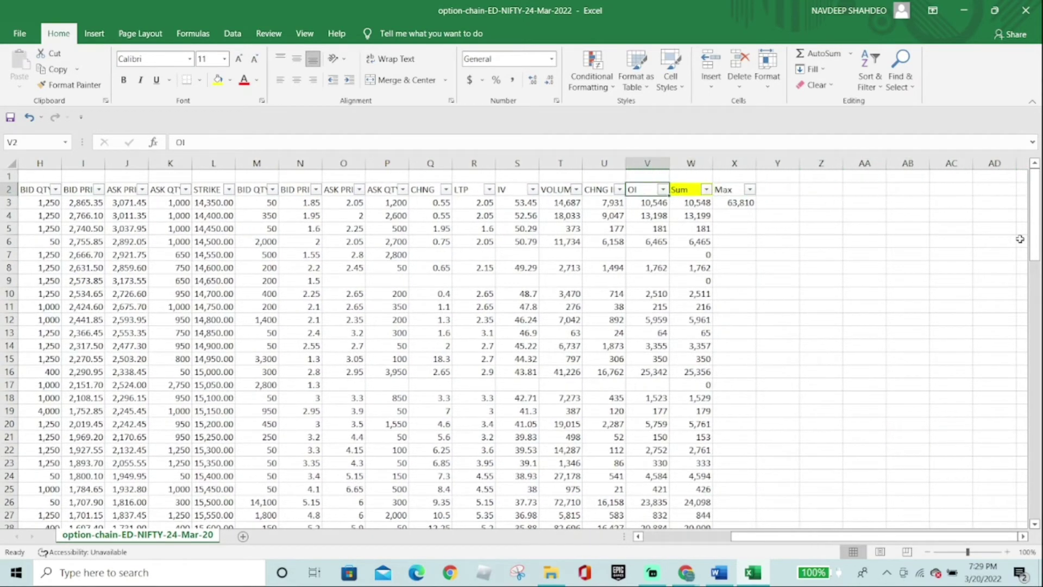
# Step: Enter the formula +B3+V3 in cell W3 to add the call and put open interest under Sum
pyautogui.press('Right')
pyautogui.press('Down')
pyautogui.press('Up')
pyautogui.press('Down')
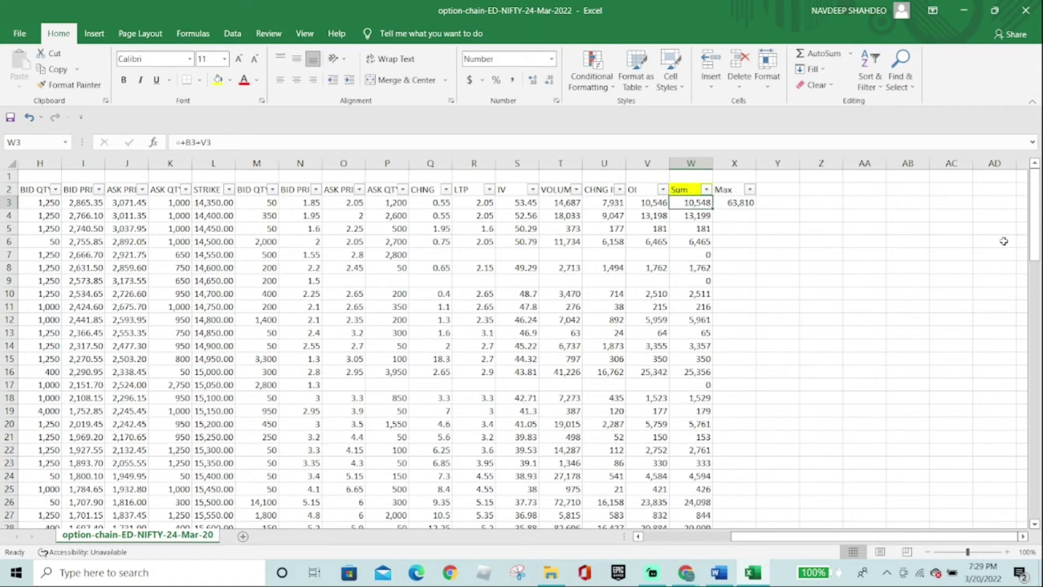
pyautogui.write('+')
pyautogui.press('Left')
pyautogui.press('Left')
pyautogui.press('Left')
pyautogui.press('Left')
pyautogui.press('Left')
pyautogui.press('Left')
pyautogui.press('Left')
pyautogui.press('Left')
pyautogui.press('Left')
pyautogui.press('Left')
pyautogui.press('Left')
pyautogui.press('Left')
pyautogui.press('Left')
pyautogui.press('Left')
pyautogui.press('Left')
pyautogui.press('Left')
pyautogui.press('Left')
pyautogui.press('Left')
pyautogui.press('Left')
pyautogui.press('Left')
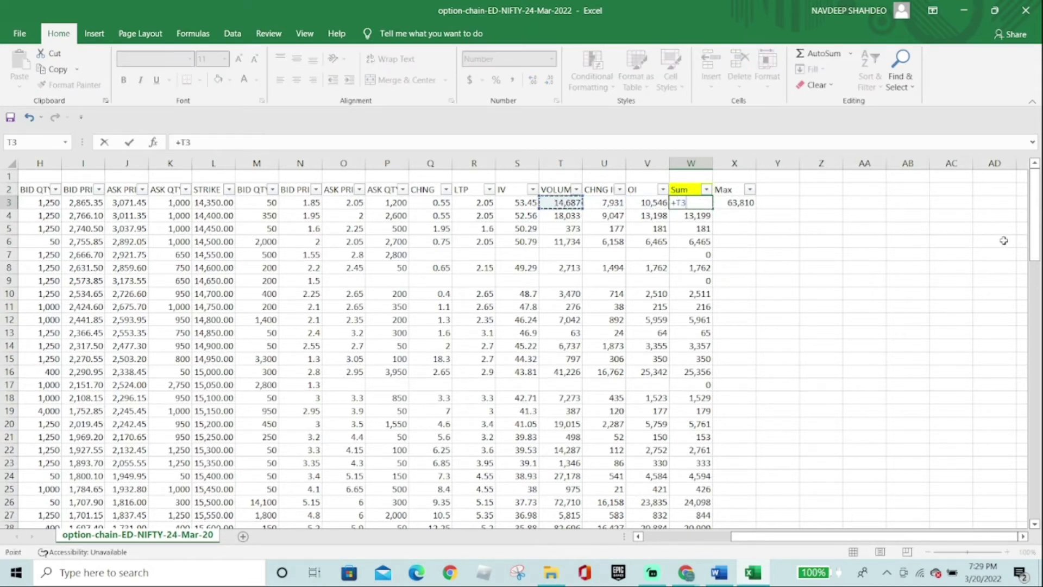
pyautogui.press('Left')
pyautogui.press('Left')
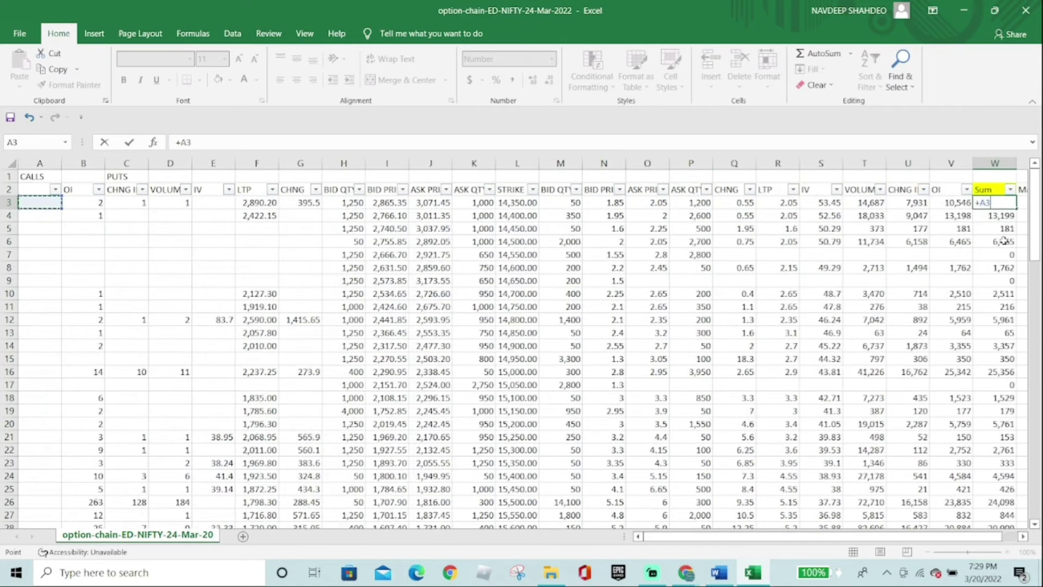
pyautogui.press('Right')
pyautogui.write('+')
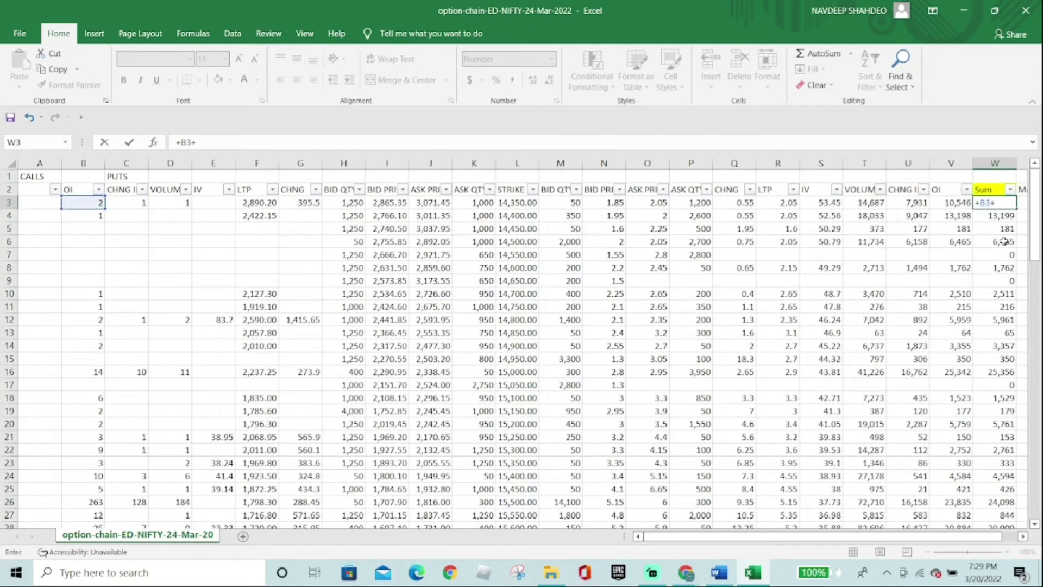
pyautogui.press('Left')
pyautogui.press('Return')
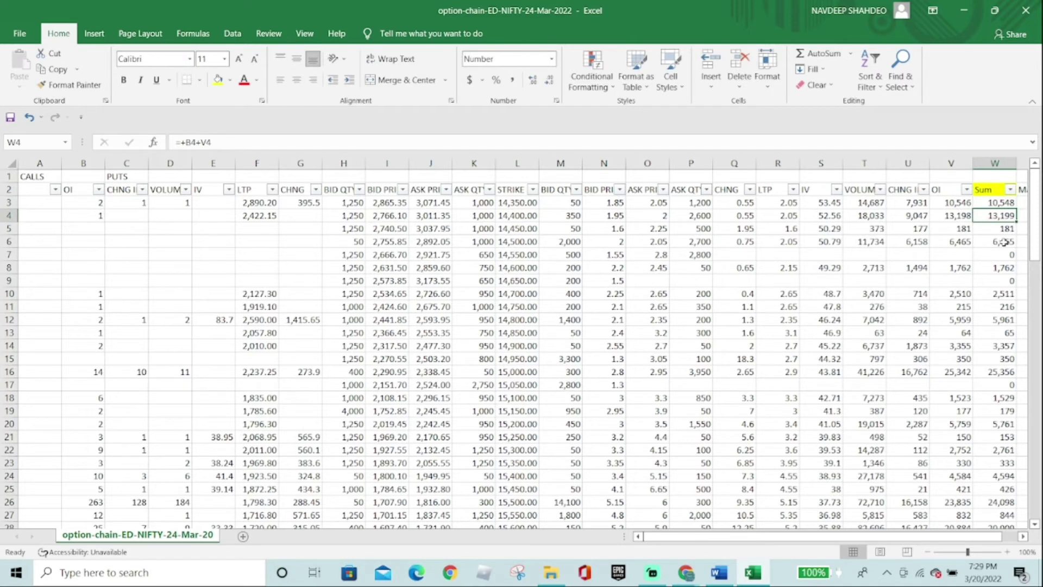
# Step: Copy the Sum formula from W3 down to cells W4 through W102
pyautogui.press('Up')
pyautogui.press('Right')
pyautogui.press('Left')
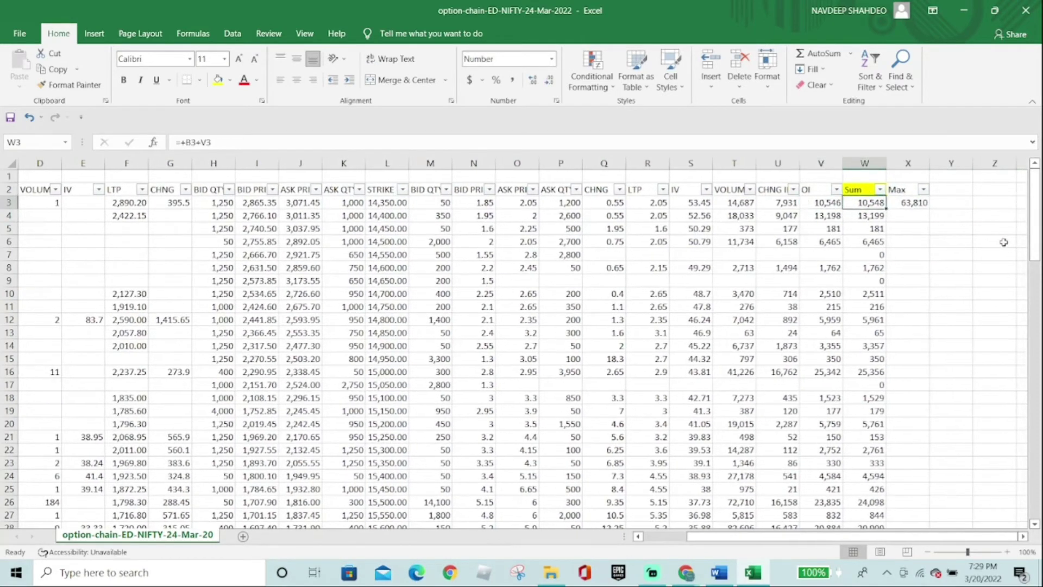
pyautogui.hotkey('ctrl', 'c')
pyautogui.press('Down')
pyautogui.hotkey('shift', 'Down')
pyautogui.hotkey('shift', 'Down')
pyautogui.hotkey('shift', 'Down')
pyautogui.hotkey('shift', 'Down')
pyautogui.hotkey('shift', 'Down')
pyautogui.hotkey('shift', 'Down')
pyautogui.hotkey('shift', 'Down')
pyautogui.hotkey('shift', 'Down')
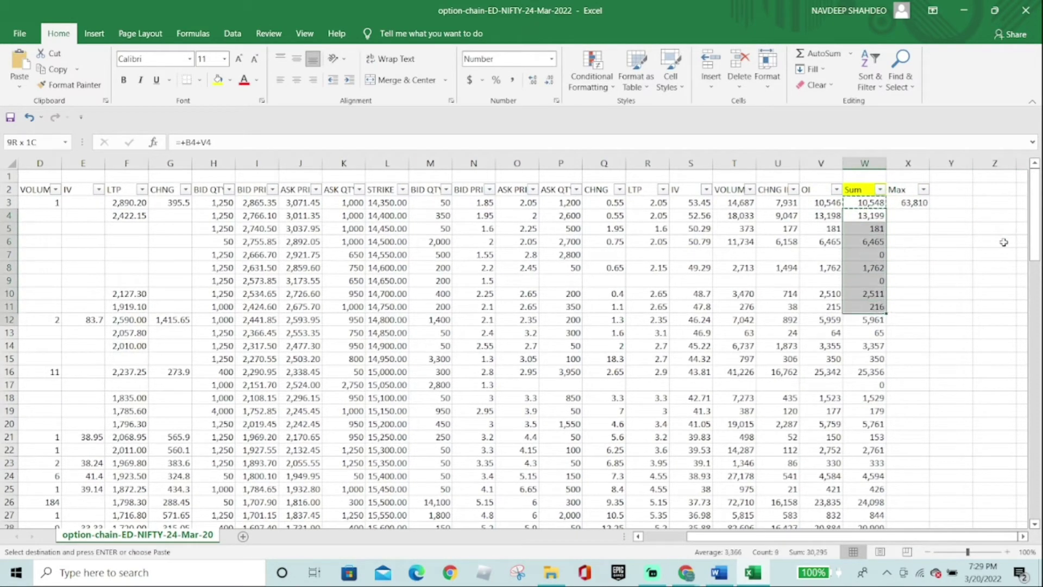
pyautogui.hotkey('shift', 'Down')
pyautogui.hotkey('shift', 'Down')
pyautogui.hotkey('shift', 'Down')
pyautogui.hotkey('shift', 'Down')
pyautogui.hotkey('shift', 'Down')
pyautogui.hotkey('shift', 'Down')
pyautogui.hotkey('shift', 'Down')
pyautogui.hotkey('shift', 'Down')
pyautogui.hotkey('shift', 'Down')
pyautogui.hotkey('shift', 'Down')
pyautogui.hotkey('shift', 'Down')
pyautogui.hotkey('shift', 'Down')
pyautogui.hotkey('shift', 'Down')
pyautogui.hotkey('shift', 'Down')
pyautogui.hotkey('shift', 'Down')
pyautogui.hotkey('shift', 'Down')
pyautogui.hotkey('shift', 'Down')
pyautogui.hotkey('shift', 'Down')
pyautogui.hotkey('shift', 'Down')
pyautogui.hotkey('shift', 'Down')
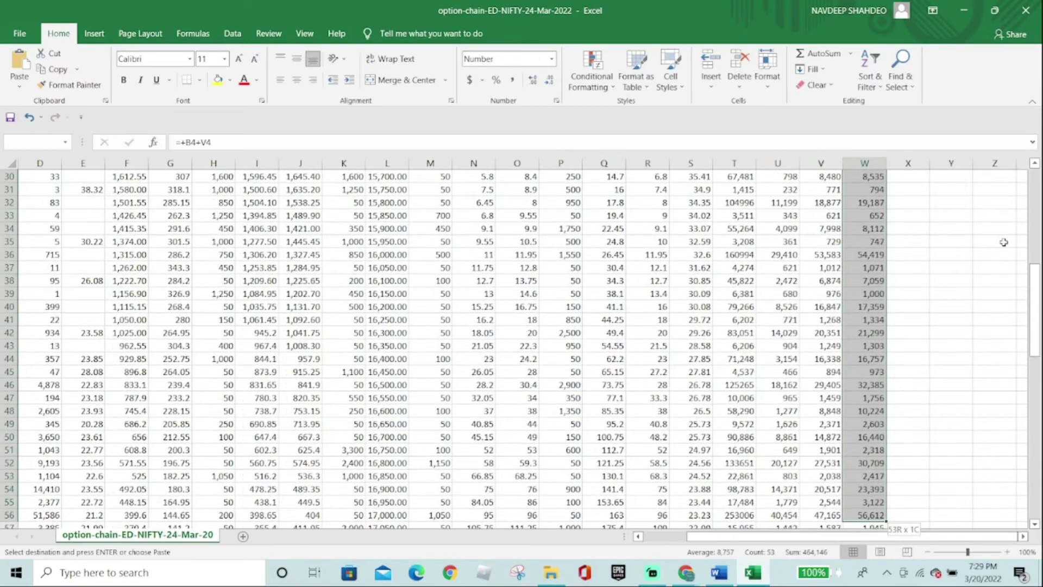
pyautogui.hotkey('shift', 'Down')
pyautogui.hotkey('shift', 'Down')
pyautogui.hotkey('shift', 'Down')
pyautogui.hotkey('shift', 'Down')
pyautogui.hotkey('shift', 'Down')
pyautogui.hotkey('shift', 'Down')
pyautogui.hotkey('shift', 'Down')
pyautogui.hotkey('shift', 'Down')
pyautogui.hotkey('shift', 'Down')
pyautogui.hotkey('shift', 'Down')
pyautogui.hotkey('shift', 'Down')
pyautogui.hotkey('shift', 'Down')
pyautogui.hotkey('shift', 'Down')
pyautogui.hotkey('shift', 'Down')
pyautogui.hotkey('shift', 'Down')
pyautogui.hotkey('shift', 'Down')
pyautogui.hotkey('shift', 'Down')
pyautogui.hotkey('shift', 'Down')
pyautogui.hotkey('shift', 'Down')
pyautogui.hotkey('shift', 'Down')
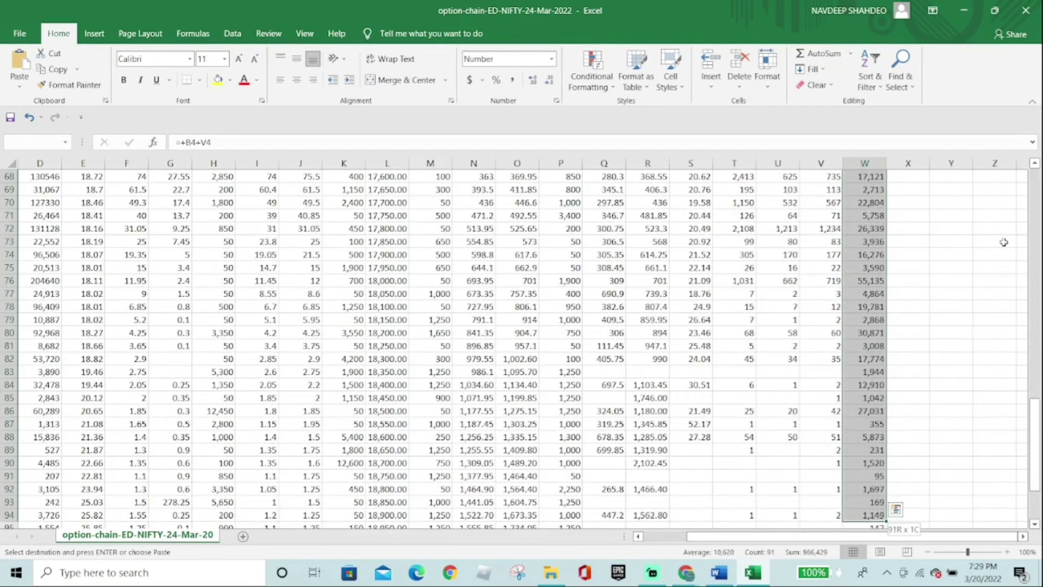
pyautogui.hotkey('shift', 'Down')
pyautogui.hotkey('shift', 'Down')
pyautogui.hotkey('shift', 'Down')
pyautogui.hotkey('shift', 'Down')
pyautogui.hotkey('shift', 'Down')
pyautogui.hotkey('shift', 'Down')
pyautogui.hotkey('shift', 'Down')
pyautogui.hotkey('shift', 'Down')
pyautogui.hotkey('shift', 'Down')
pyautogui.hotkey('shift', 'Down')
pyautogui.hotkey('shift', 'Down')
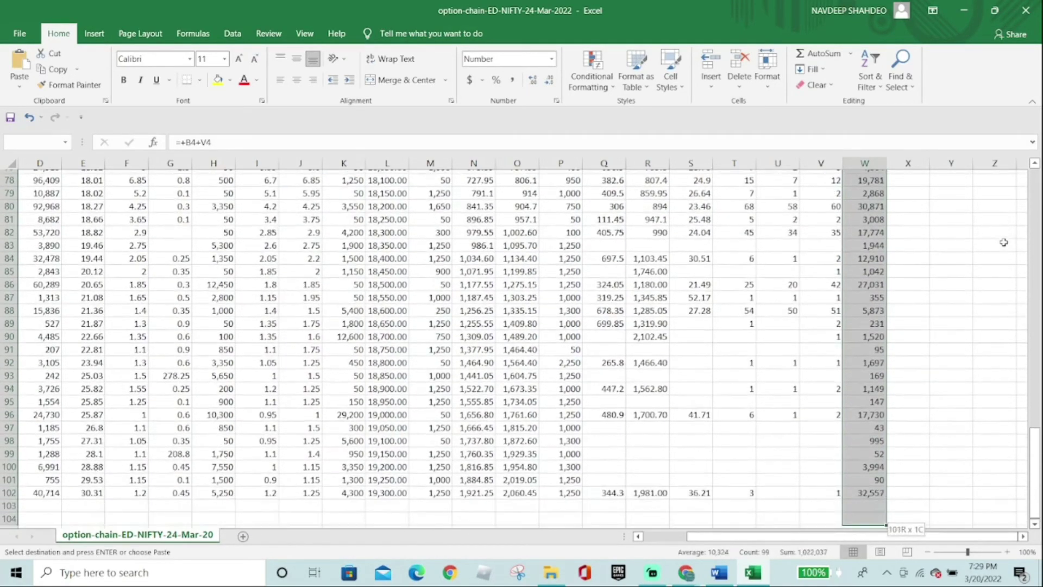
pyautogui.hotkey('shift', 'Up')
pyautogui.hotkey('shift', 'Up')
pyautogui.hotkey('shift', 'Up')
pyautogui.hotkey('shift', 'Up')
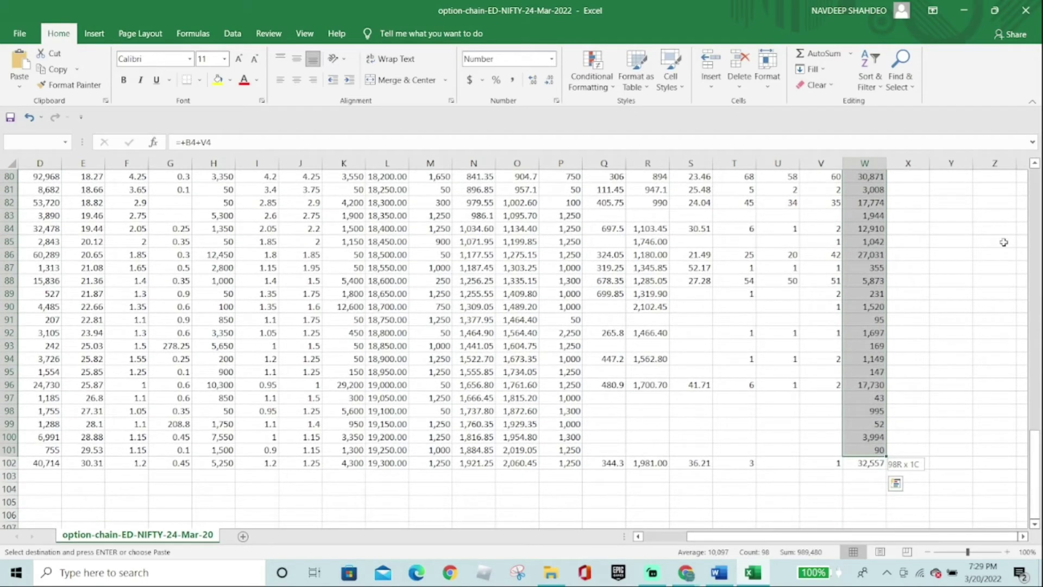
pyautogui.hotkey('shift', 'Down')
pyautogui.press('Return')
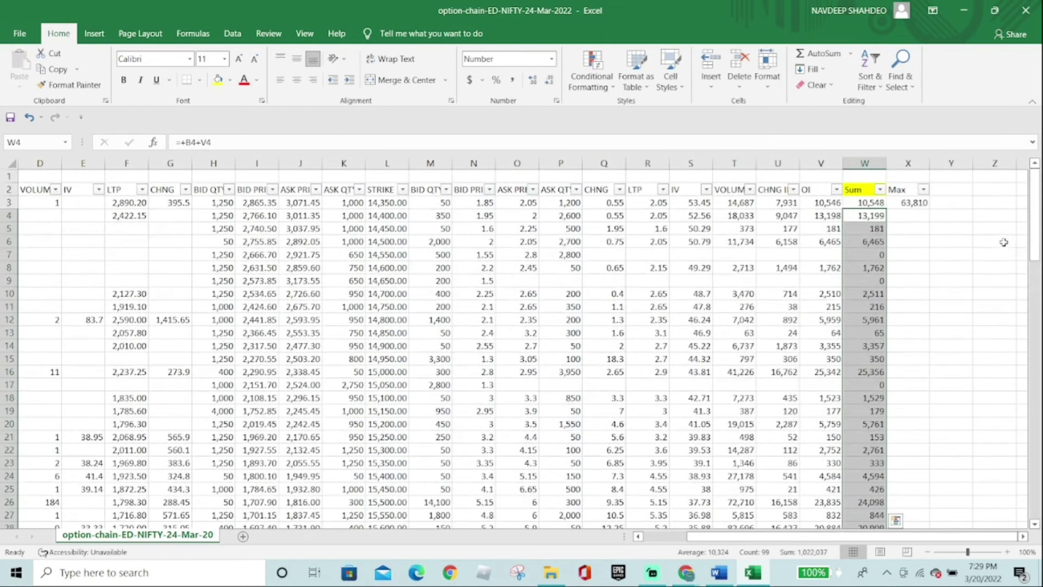
# Step: Filter the Sum column to show only the row whose value is 63,810
pyautogui.click(949, 293)
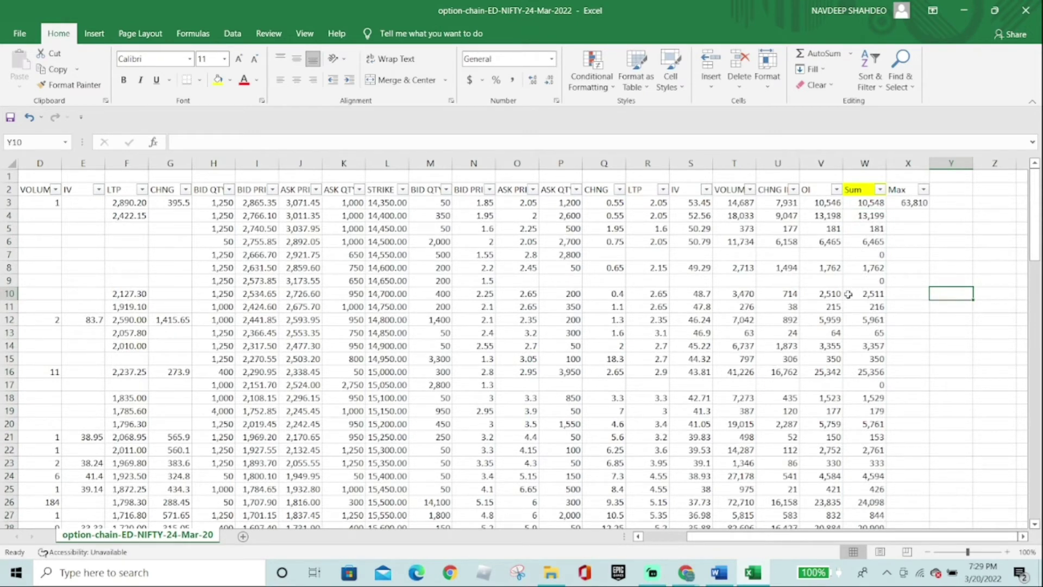
pyautogui.click(880, 190)
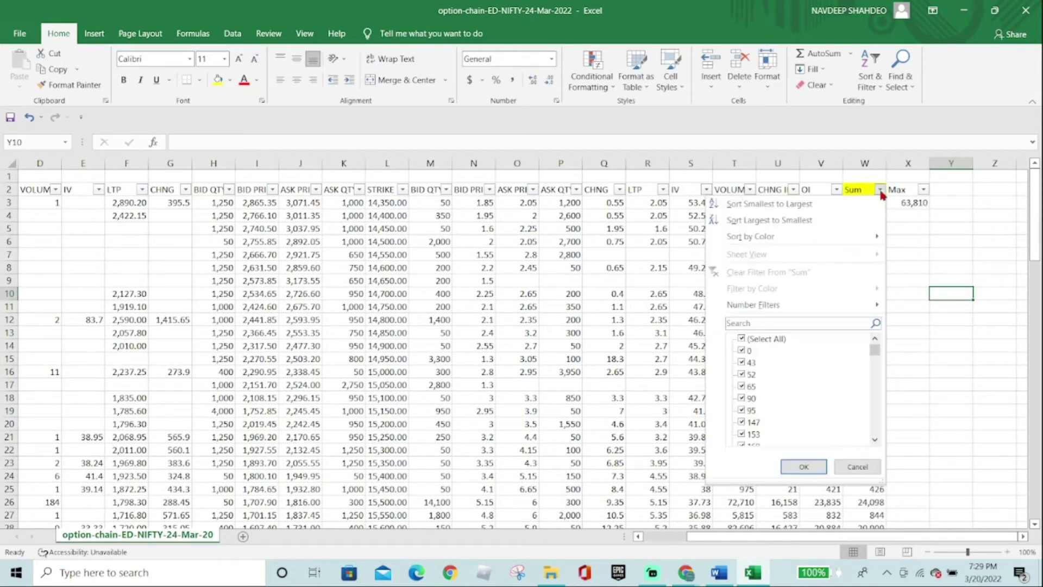
pyautogui.click(765, 339)
pyautogui.moveTo(875, 350); pyautogui.dragTo(877, 455)
pyautogui.click(769, 438)
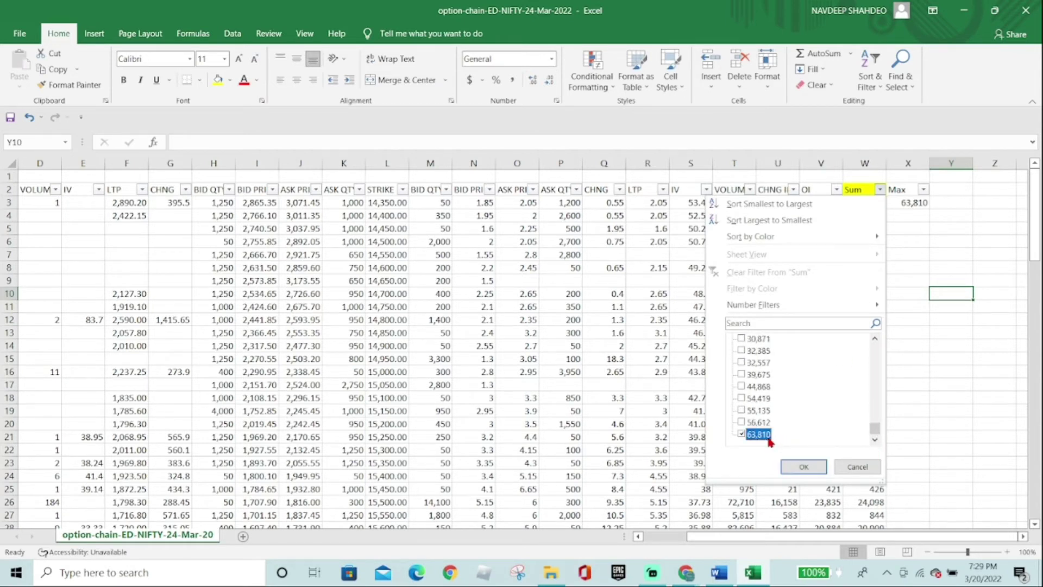
pyautogui.click(804, 467)
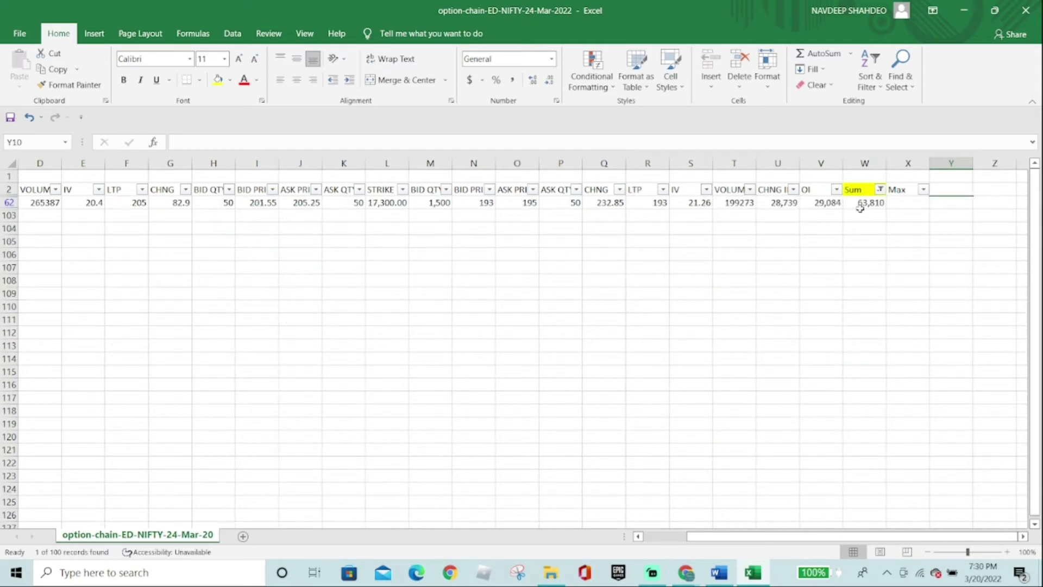
# Step: Trace the filtered row from Sum back to the call OI and highlight its strike price cell L62 in yellow
pyautogui.click(871, 203)
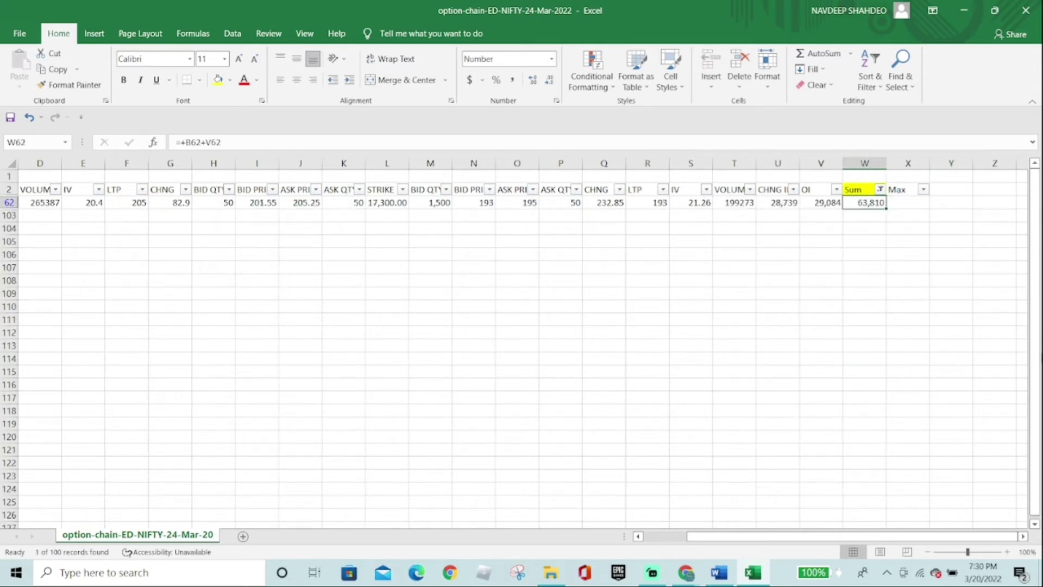
pyautogui.press('Left')
pyautogui.press('Left')
pyautogui.press('Left')
pyautogui.press('Left')
pyautogui.press('Left')
pyautogui.press('Left')
pyautogui.press('Left')
pyautogui.press('Left')
pyautogui.press('Left')
pyautogui.press('Left')
pyautogui.press('Left')
pyautogui.press('Left')
pyautogui.press('Left')
pyautogui.press('Left')
pyautogui.press('Left')
pyautogui.press('Left')
pyautogui.press('Left')
pyautogui.press('Left')
pyautogui.press('Left')
pyautogui.press('Left')
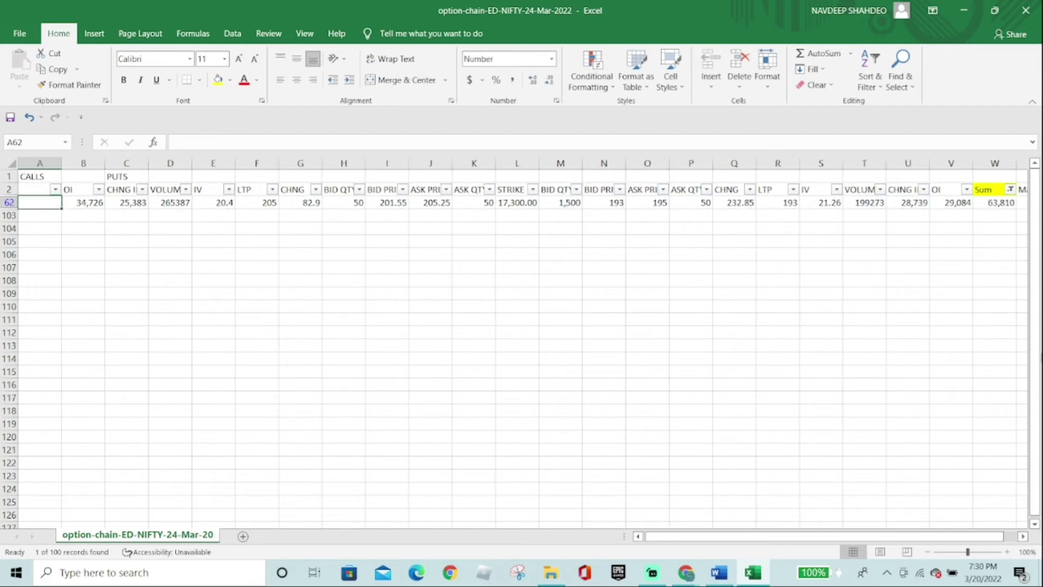
pyautogui.press('Right')
pyautogui.press('Right')
pyautogui.press('Right')
pyautogui.press('Right')
pyautogui.press('Right')
pyautogui.press('Right')
pyautogui.press('Right')
pyautogui.press('Right')
pyautogui.press('Right')
pyautogui.press('Right')
pyautogui.press('Right')
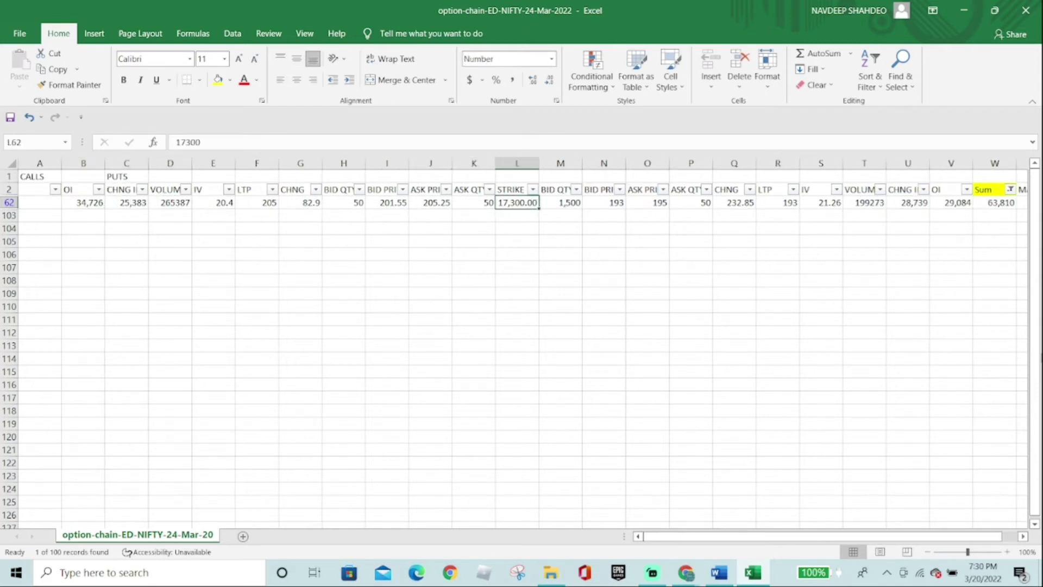
pyautogui.click(218, 80)
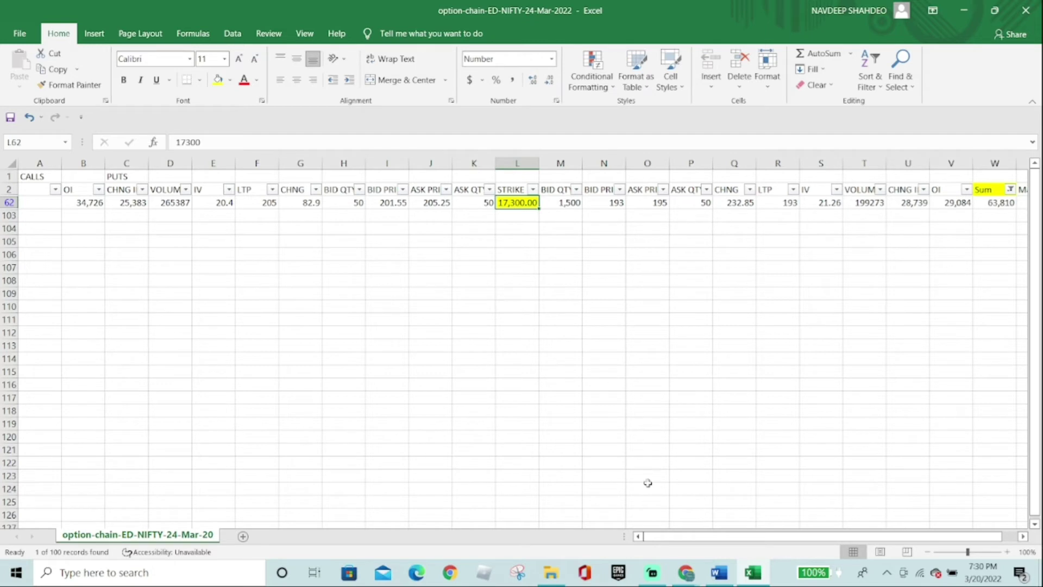
# Step: Switch to Chrome and look down the NIFTY option chain on the NSE site to the strikes around 17,300
pyautogui.click(457, 579)
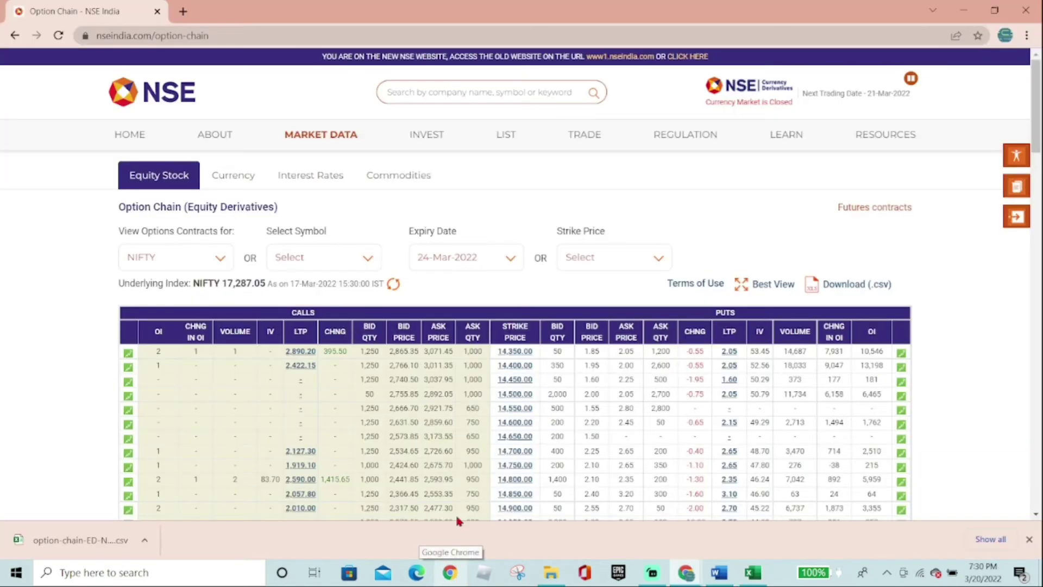
pyautogui.scroll(-10, 485, 389)
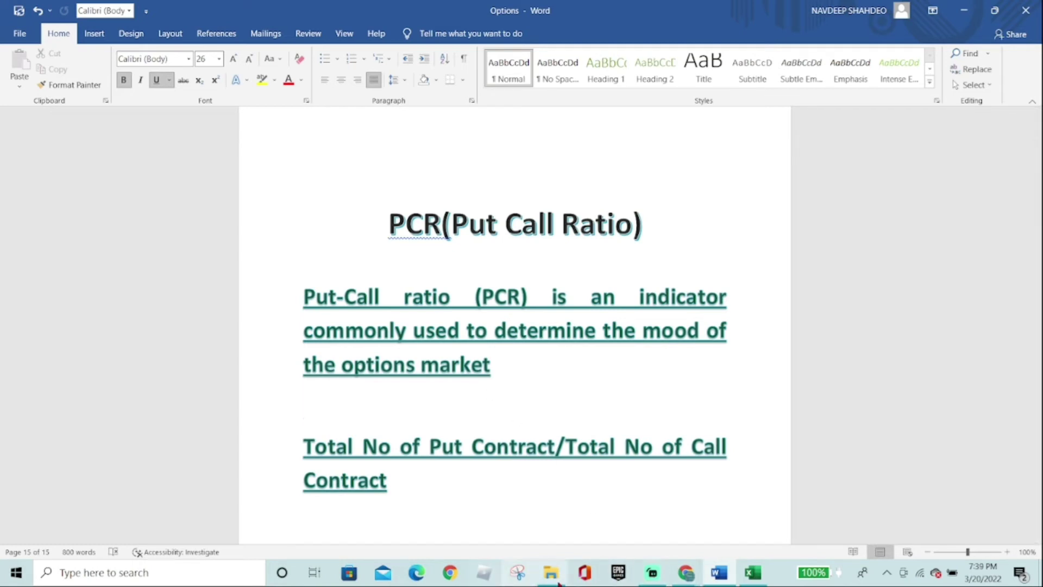
# Step: Switch from Word to the NSE option chain page in Chrome and look at its expiry and CSV download options
pyautogui.click(686, 580)
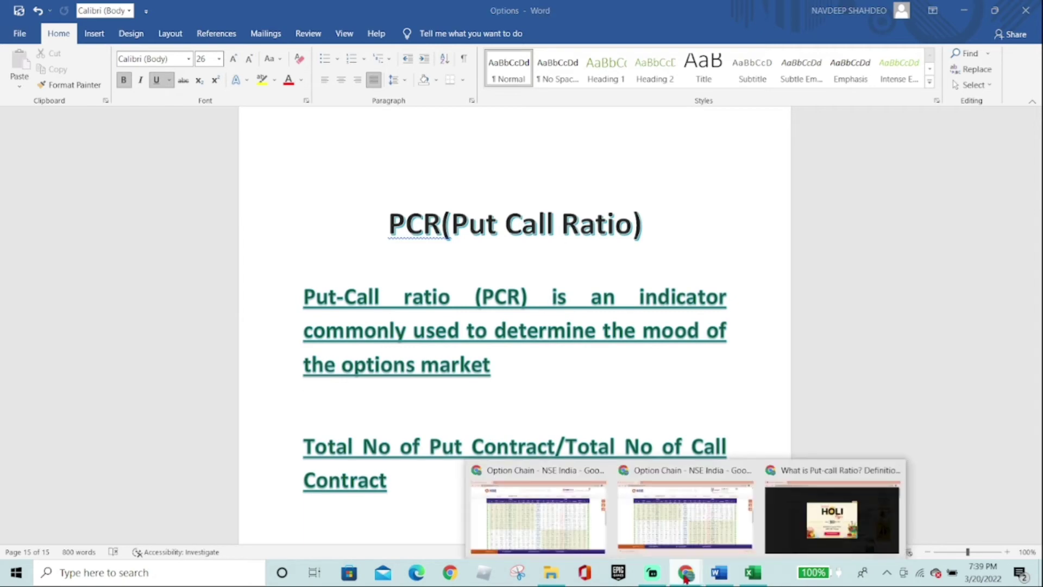
pyautogui.click(672, 480)
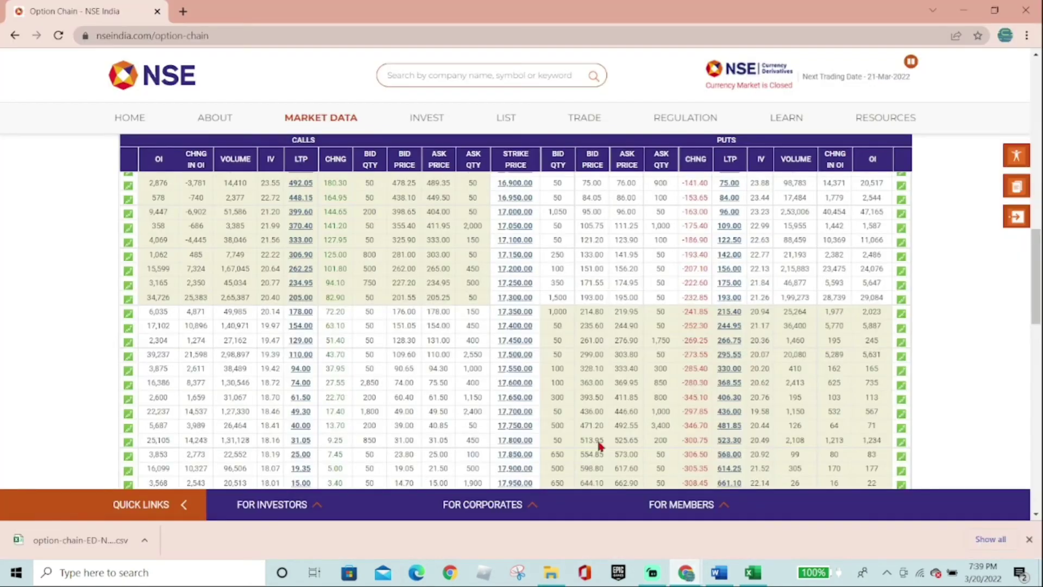
pyautogui.scroll(15, 807, 328)
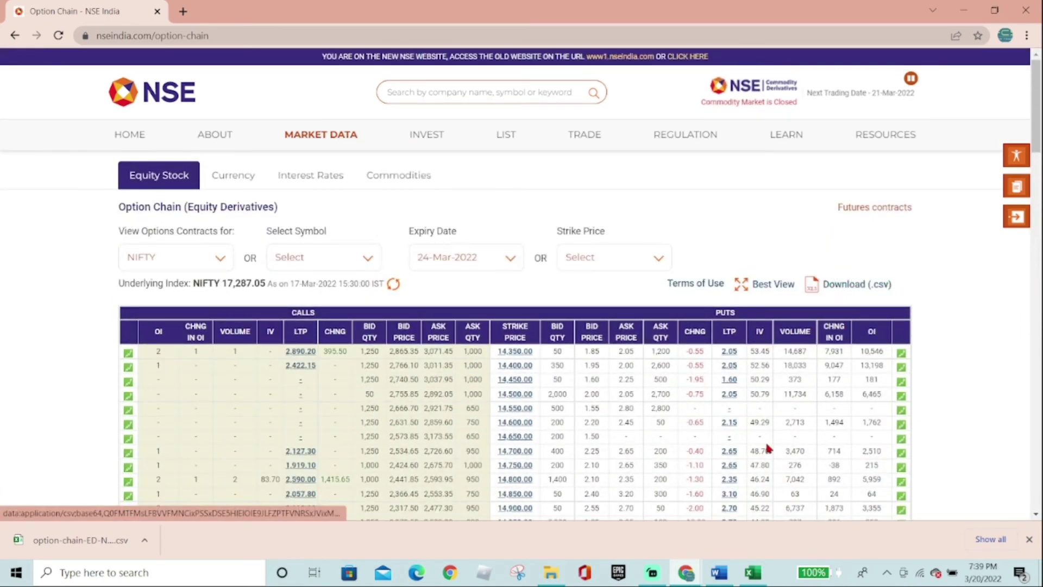
# Step: Switch to the option chain workbook in Excel and review its rows down to the highlighted totals in row 103
pyautogui.click(754, 573)
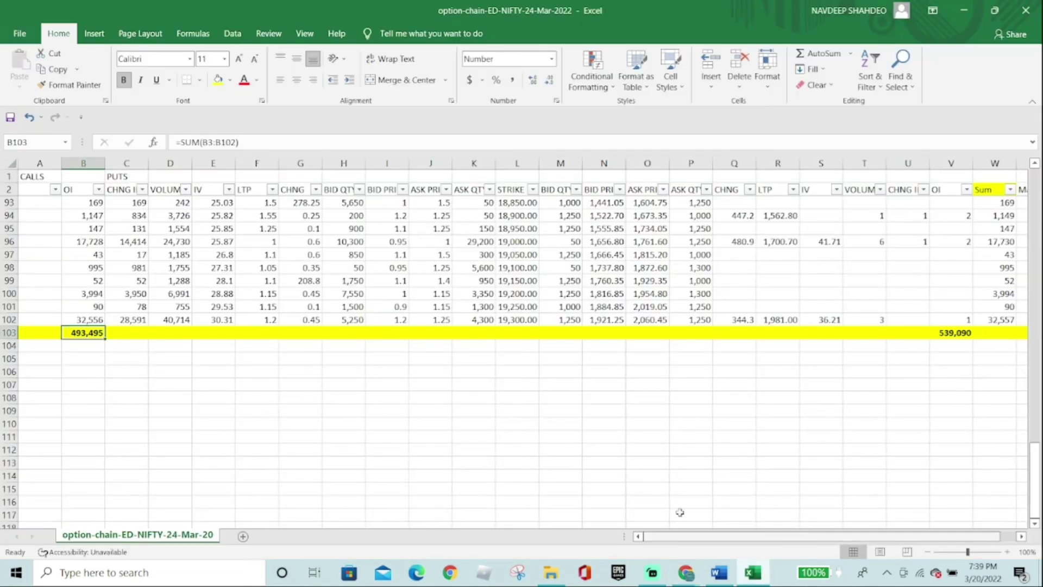
pyautogui.scroll(5, 353, 320)
pyautogui.scroll(20, 325, 307)
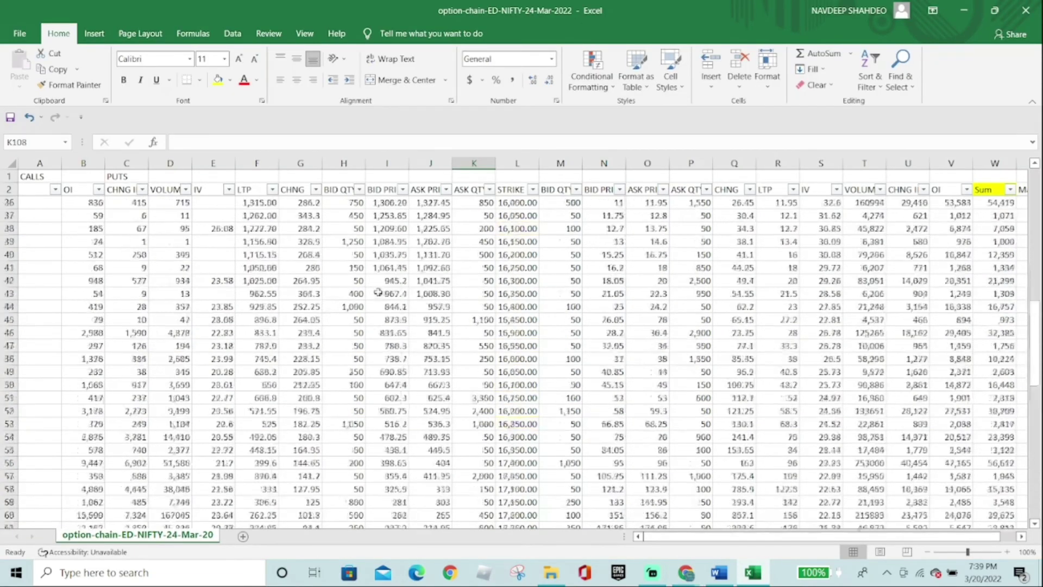
pyautogui.scroll(-20, 508, 356)
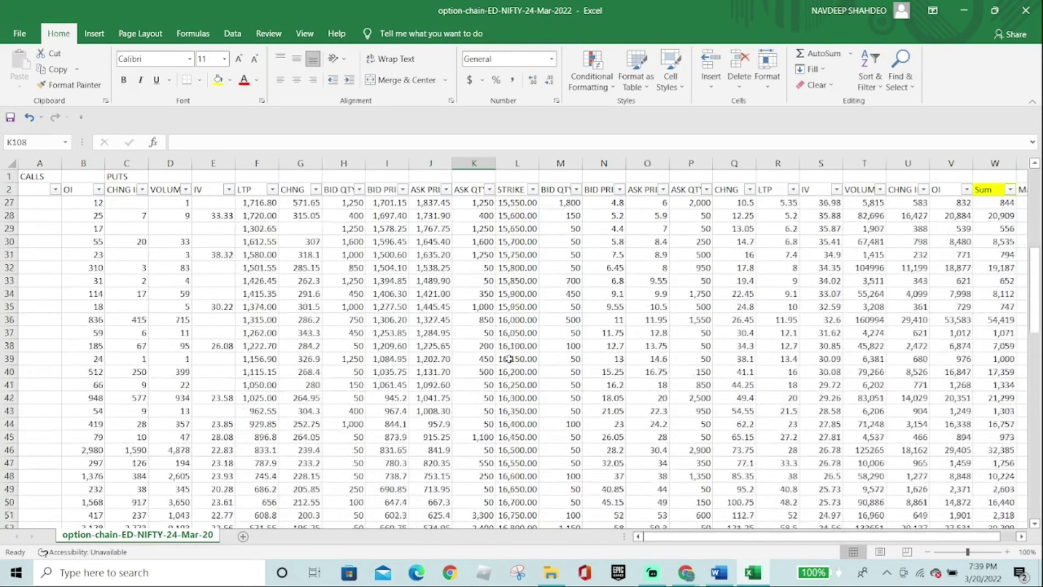
pyautogui.scroll(-1, 511, 358)
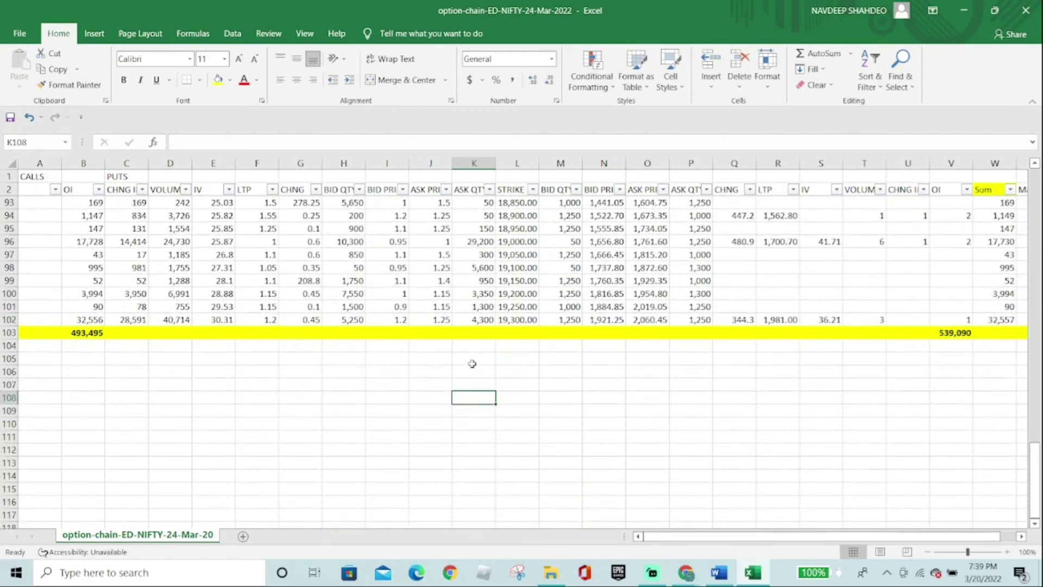
# Step: Enter the formula =SUM(B3:B102) in cell B103 to total the call open interest
pyautogui.click(76, 333)
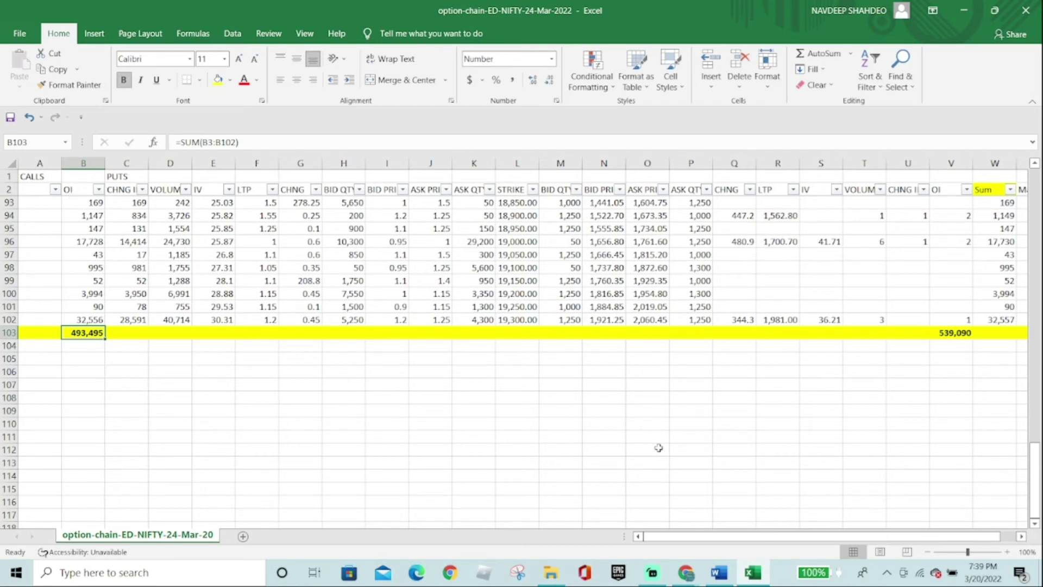
pyautogui.write('=')
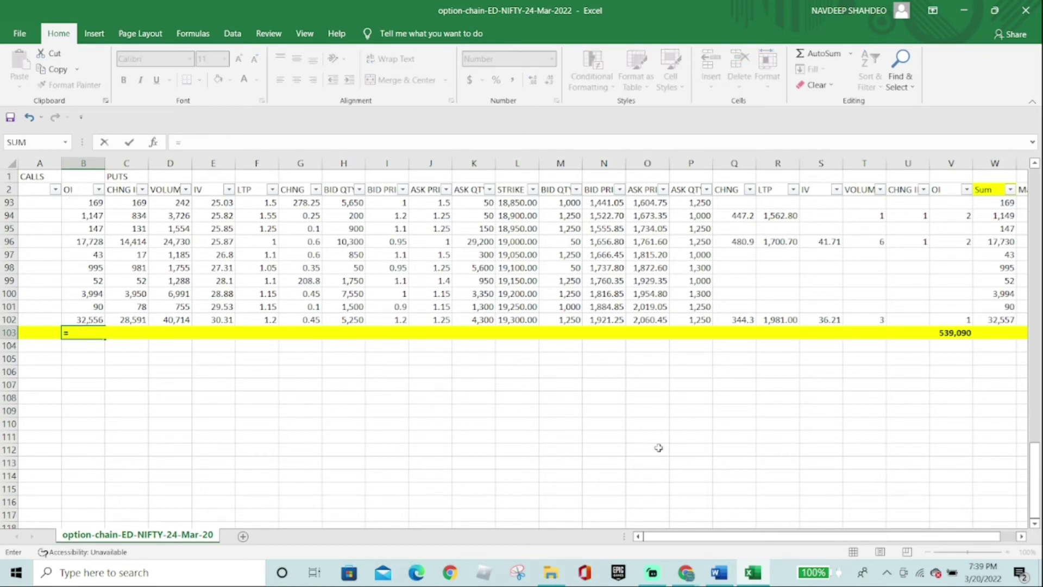
pyautogui.write('sum')
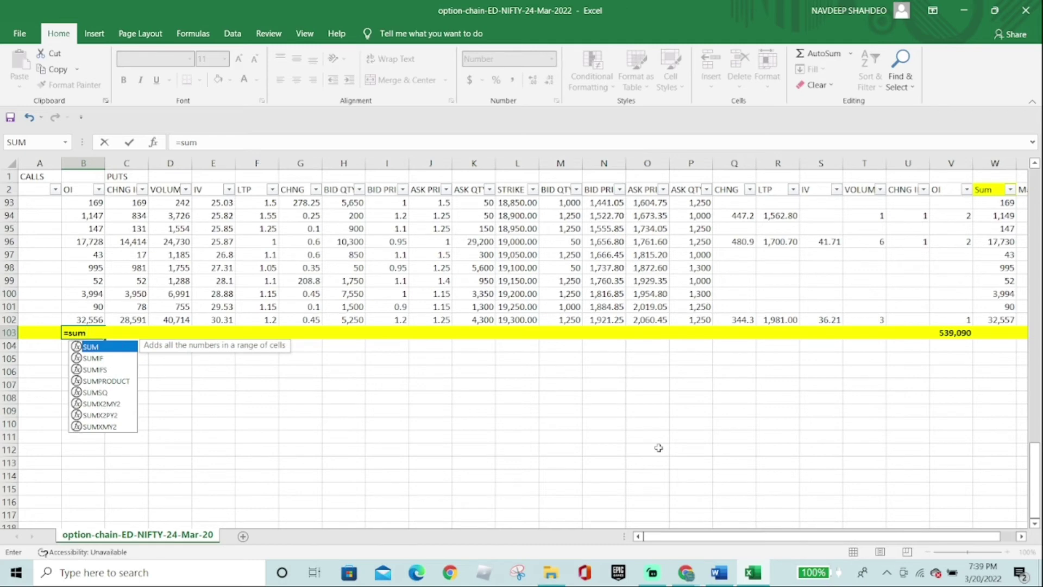
pyautogui.write('(')
pyautogui.press('Up')
pyautogui.hotkey('shift', 'Up')
pyautogui.hotkey('shift', 'Up')
pyautogui.hotkey('shift', 'Up')
pyautogui.hotkey('shift', 'Up')
pyautogui.hotkey('shift', 'Up')
pyautogui.hotkey('shift', 'Up')
pyautogui.hotkey('shift', 'Up')
pyautogui.hotkey('shift', 'Up')
pyautogui.hotkey('shift', 'Up')
pyautogui.hotkey('shift', 'Up')
pyautogui.hotkey('shift', 'Up')
pyautogui.hotkey('shift', 'Up')
pyautogui.hotkey('shift', 'Up')
pyautogui.hotkey('shift', 'Up')
pyautogui.hotkey('shift', 'Up')
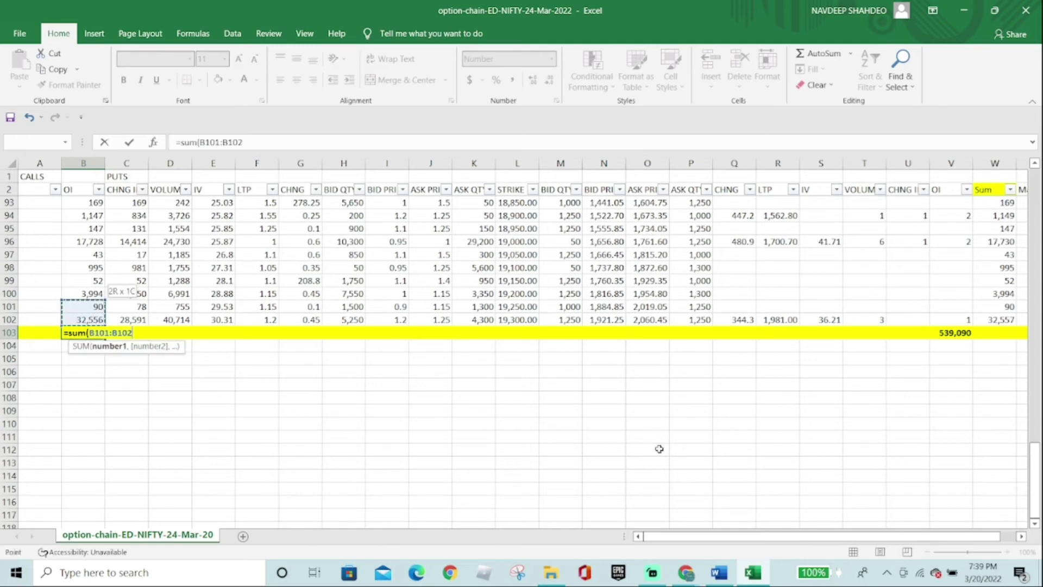
pyautogui.hotkey('shift', 'Up')
pyautogui.hotkey('shift', 'Up')
pyautogui.hotkey('shift', 'Up')
pyautogui.hotkey('shift', 'Up')
pyautogui.hotkey('shift', 'Up')
pyautogui.hotkey('shift', 'Up')
pyautogui.hotkey('shift', 'Up')
pyautogui.hotkey('shift', 'Up')
pyautogui.hotkey('shift', 'Up')
pyautogui.hotkey('shift', 'Up')
pyautogui.hotkey('shift', 'Up')
pyautogui.hotkey('shift', 'Up')
pyautogui.hotkey('shift', 'Up')
pyautogui.hotkey('shift', 'Up')
pyautogui.hotkey('shift', 'Up')
pyautogui.hotkey('shift', 'Up')
pyautogui.hotkey('shift', 'Up')
pyautogui.hotkey('shift', 'Up')
pyautogui.hotkey('shift', 'Up')
pyautogui.hotkey('shift', 'Up')
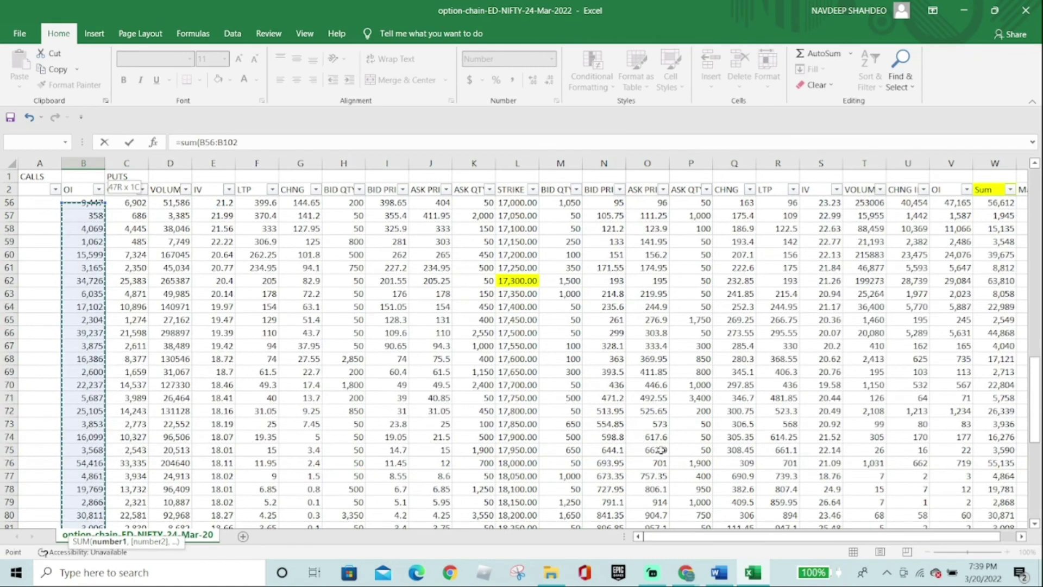
pyautogui.hotkey('ctrl', 'shift', 'Up')
pyautogui.hotkey('ctrl', 'shift', 'Up')
pyautogui.hotkey('ctrl', 'shift', 'Up')
pyautogui.hotkey('ctrl', 'shift', 'Up')
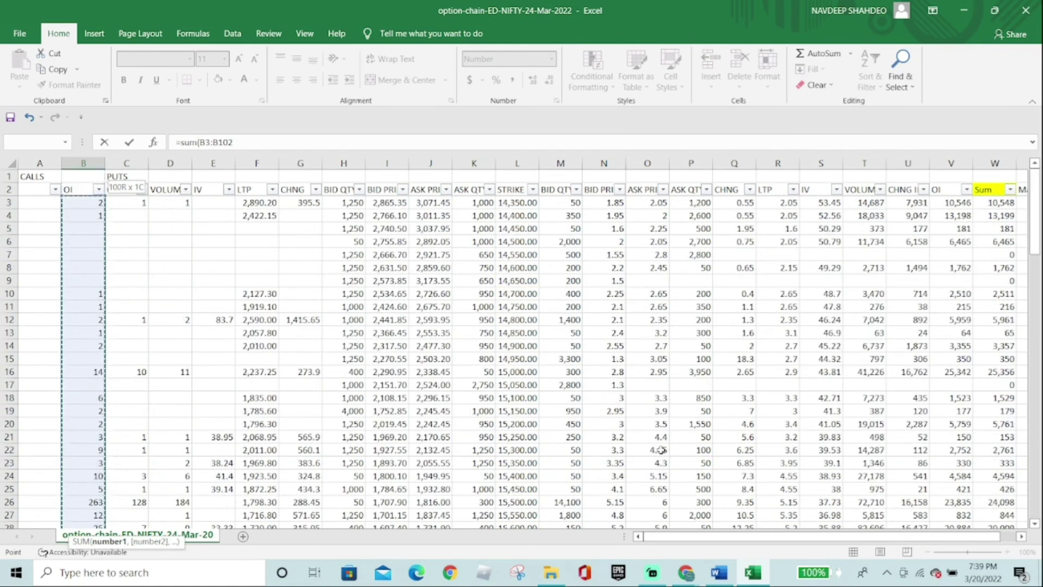
pyautogui.press('Return')
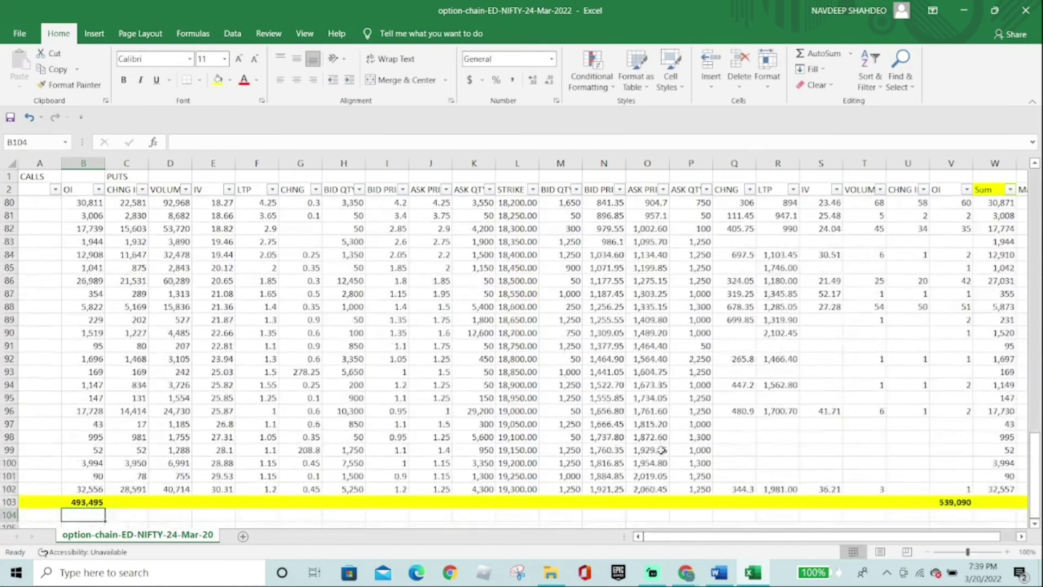
# Step: Copy the total formula from B103 into V103 to total the put open interest
pyautogui.scroll(-1, 661, 450)
pyautogui.press('Up')
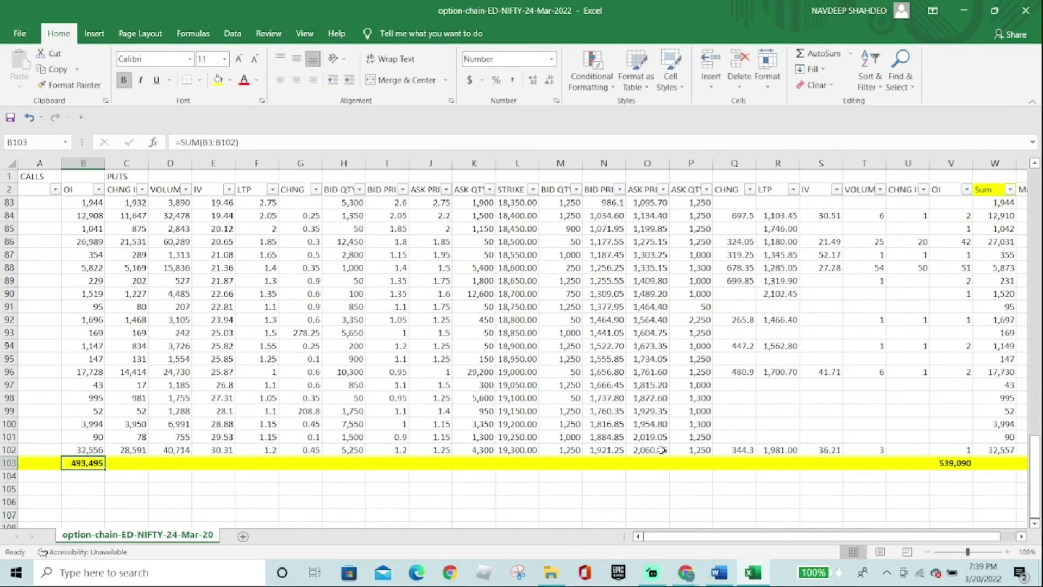
pyautogui.hotkey('ctrl', 'c')
pyautogui.press('Right')
pyautogui.press('Right')
pyautogui.press('Right')
pyautogui.press('Right')
pyautogui.press('Right')
pyautogui.press('Right')
pyautogui.press('Right')
pyautogui.press('Right')
pyautogui.press('Right')
pyautogui.press('Right')
pyautogui.press('Right')
pyautogui.press('Right')
pyautogui.press('Right')
pyautogui.press('Right')
pyautogui.press('Right')
pyautogui.press('Right')
pyautogui.press('Right')
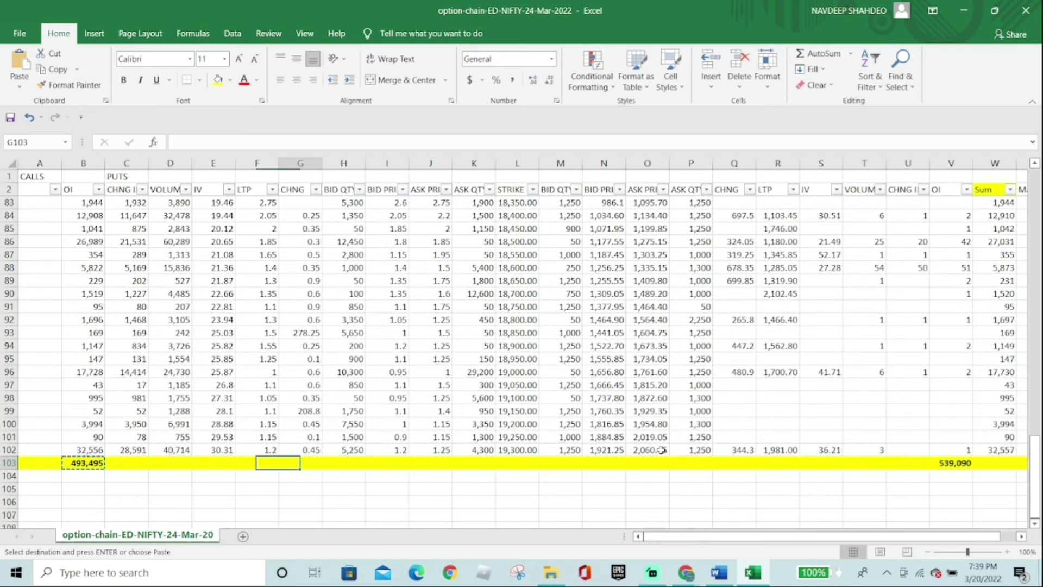
pyautogui.press('Right')
pyautogui.press('Right')
pyautogui.press('Right')
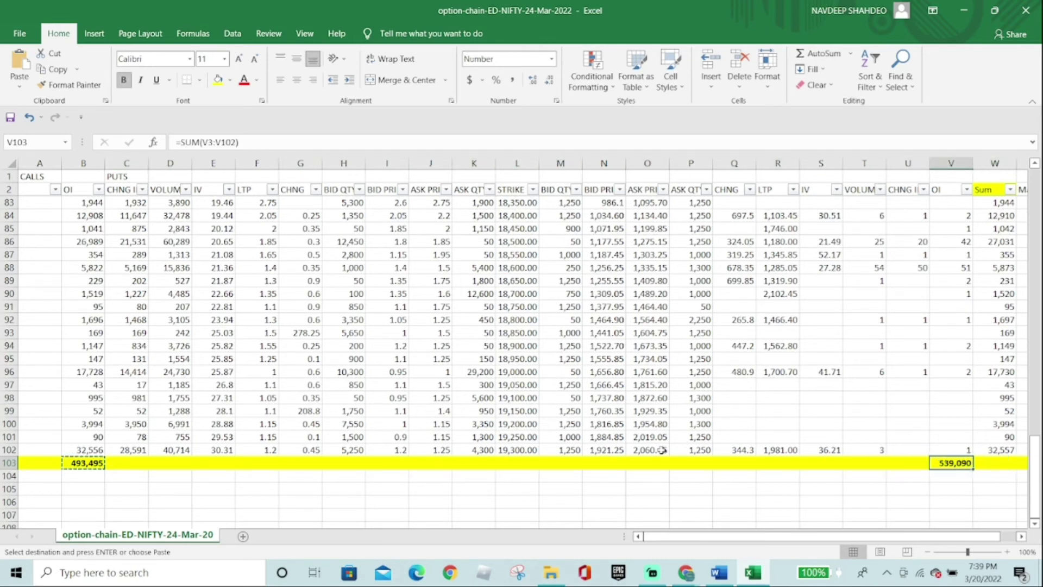
pyautogui.hotkey('ctrl', 'v')
pyautogui.press('Escape')
# Step: Enter the label PCR in cell L106 below the totals row
pyautogui.press('Down')
pyautogui.press('Down')
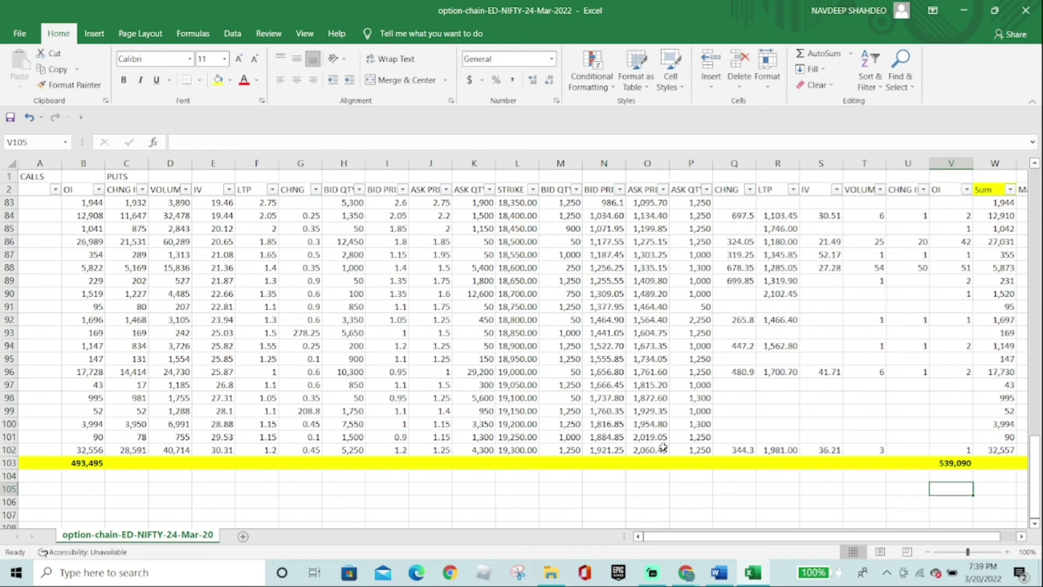
pyautogui.press('Down')
pyautogui.press('Left')
pyautogui.press('Left')
pyautogui.press('Left')
pyautogui.press('Left')
pyautogui.press('Left')
pyautogui.press('Left')
pyautogui.press('Left')
pyautogui.press('Left')
pyautogui.press('Left')
pyautogui.press('Left')
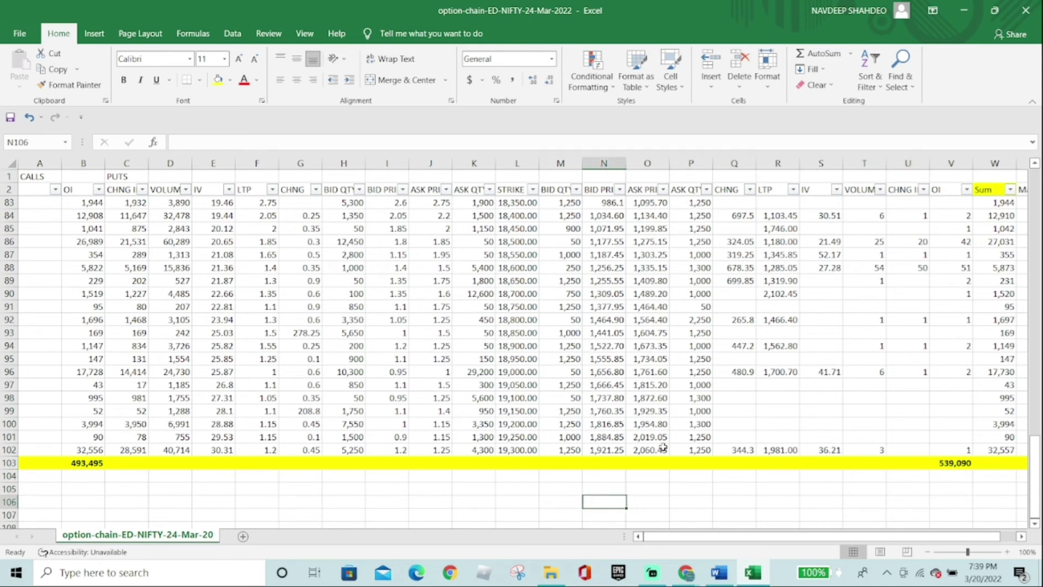
pyautogui.write('PCR')
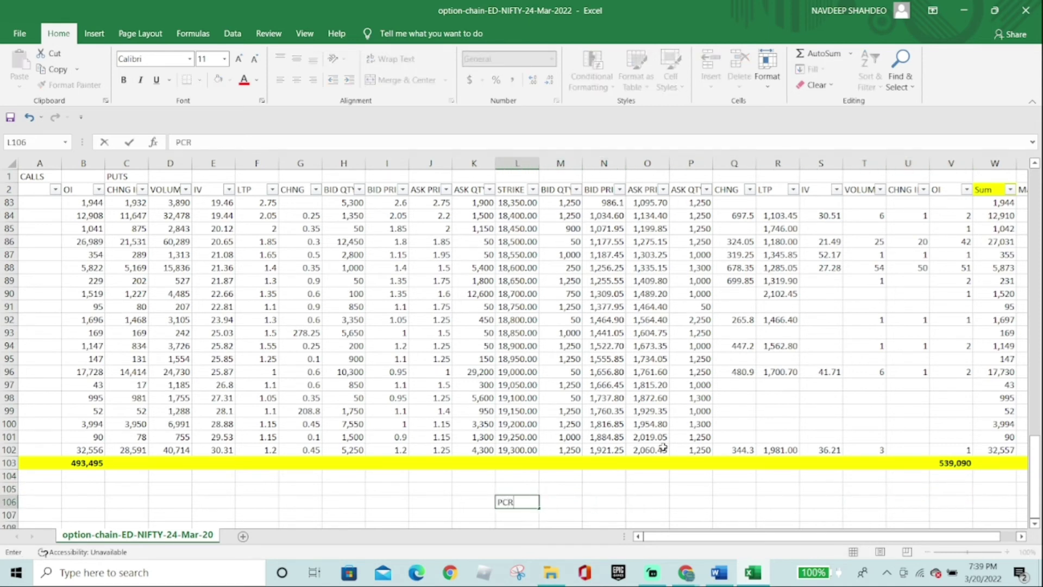
pyautogui.press('Return')
# Step: Calculate the put-call ratio in cell M106 with the formula +V103/B103, dividing total put by total call open interest
pyautogui.press('Up')
pyautogui.press('Right')
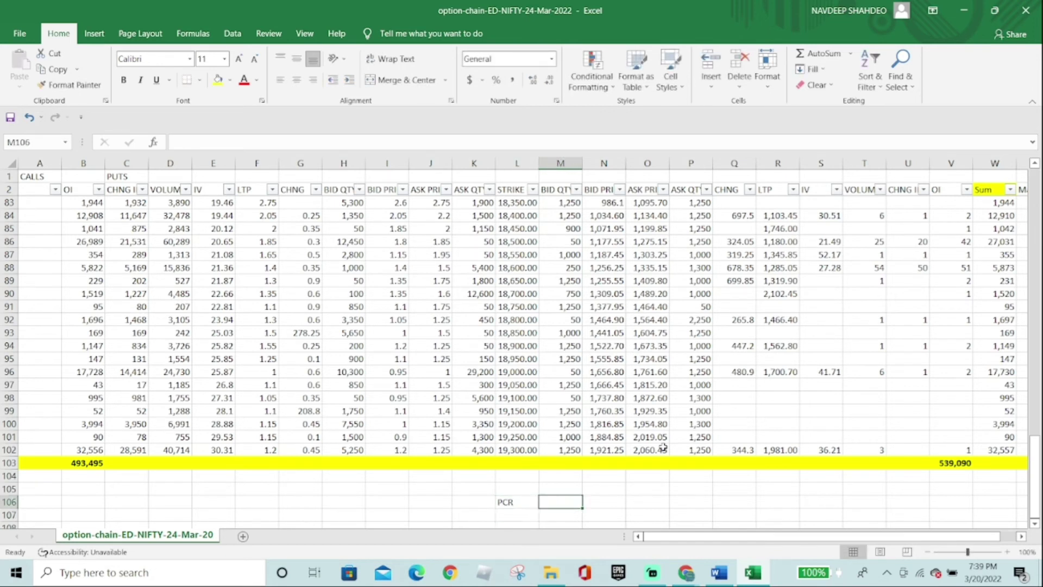
pyautogui.write('+')
pyautogui.press('Up')
pyautogui.press('Up')
pyautogui.press('Up')
pyautogui.press('Right')
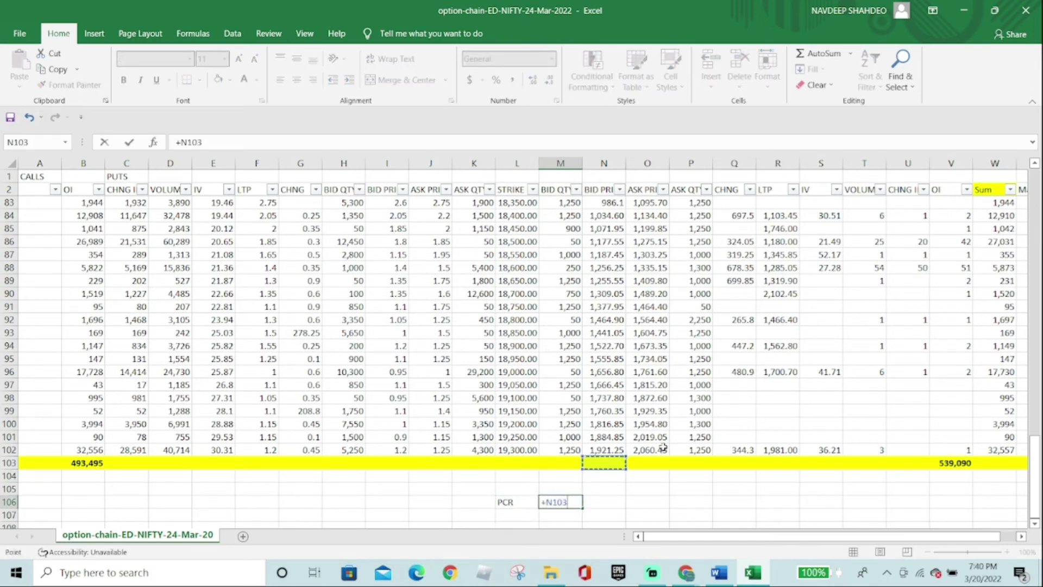
pyautogui.press('Right')
pyautogui.press('Right')
pyautogui.press('Right')
pyautogui.press('Right')
pyautogui.press('Right')
pyautogui.press('Right')
pyautogui.press('Right')
pyautogui.press('Right')
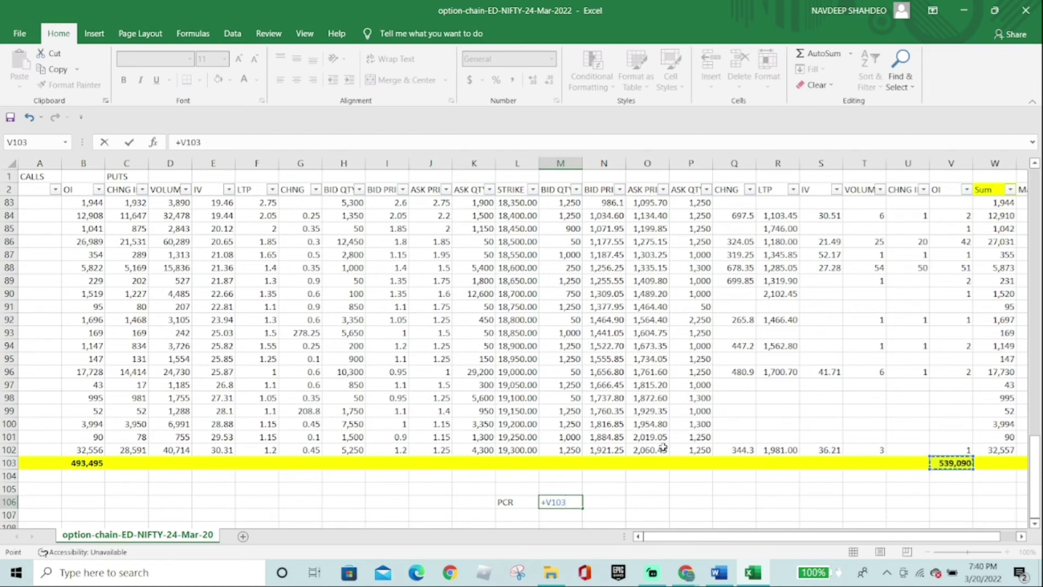
pyautogui.write('/')
pyautogui.press('Up')
pyautogui.press('Left')
pyautogui.press('Left')
pyautogui.press('Left')
pyautogui.press('Left')
pyautogui.press('Left')
pyautogui.press('Left')
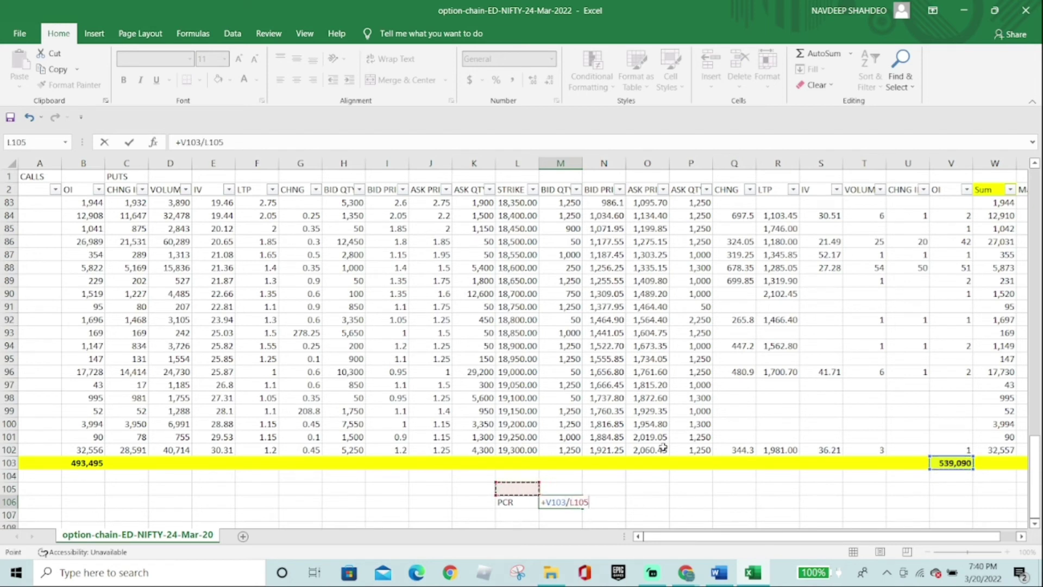
pyautogui.press('Left')
pyautogui.press('Left')
pyautogui.press('Left')
pyautogui.press('Left')
pyautogui.press('Left')
pyautogui.press('Left')
pyautogui.press('Up')
pyautogui.press('Up')
pyautogui.press('Up')
pyautogui.press('Right')
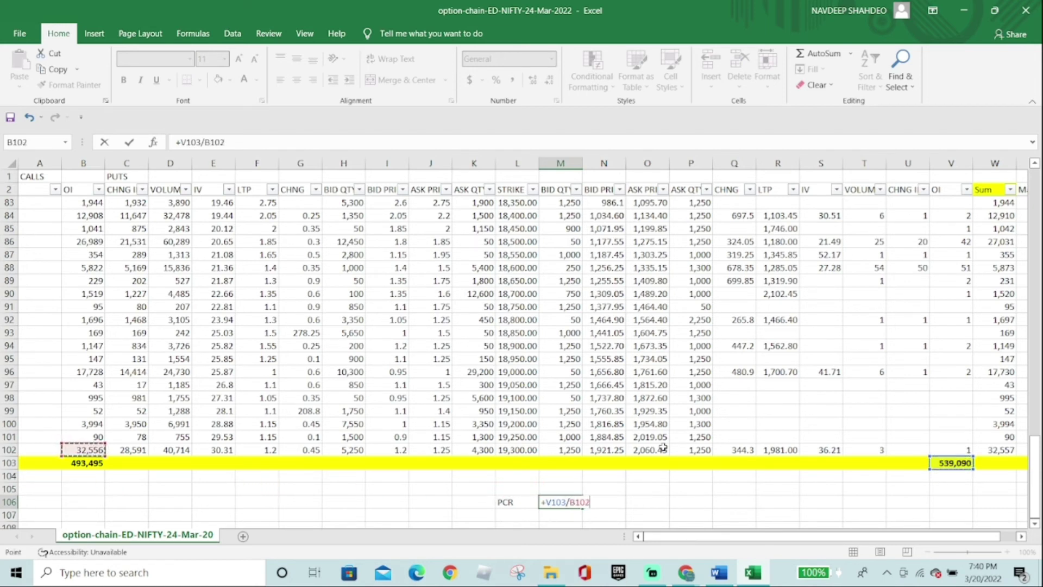
pyautogui.press('Down')
pyautogui.press('Return')
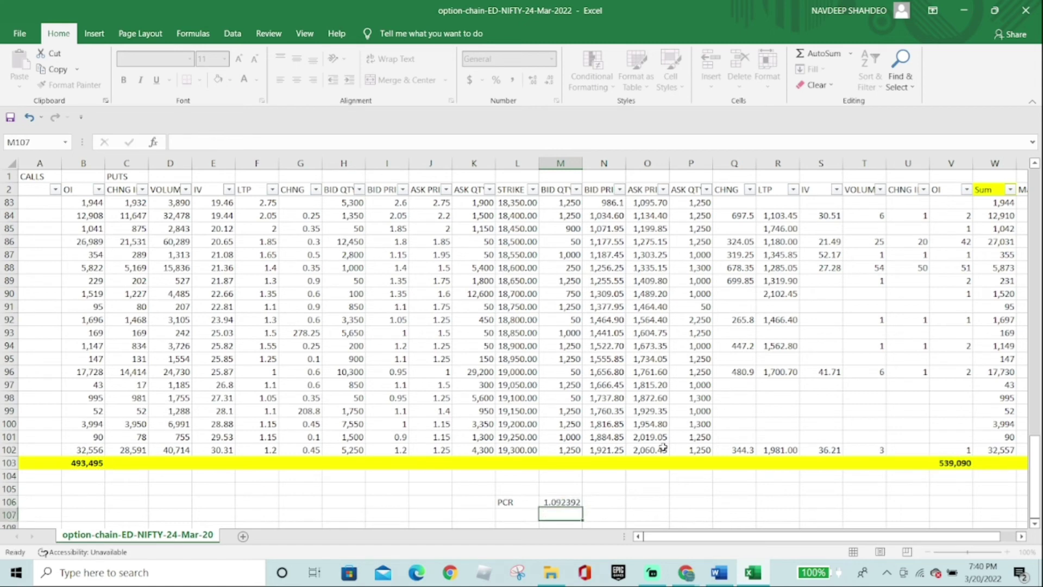
# Step: Add an interpretation row below the ratio with PCR=>1 in cell L109 and Bullish in M109
pyautogui.scroll(-4, 663, 447)
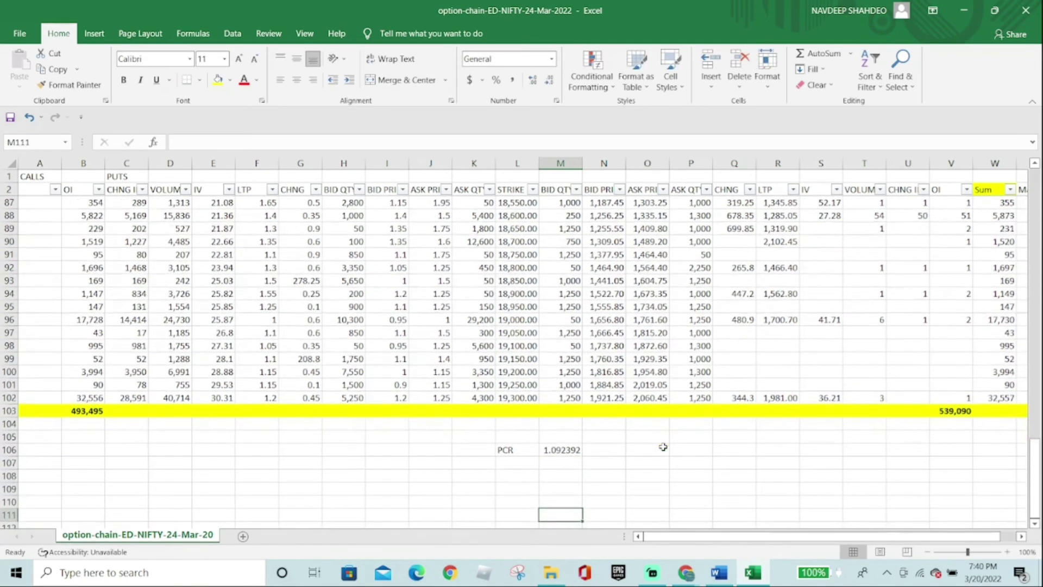
pyautogui.click(504, 370)
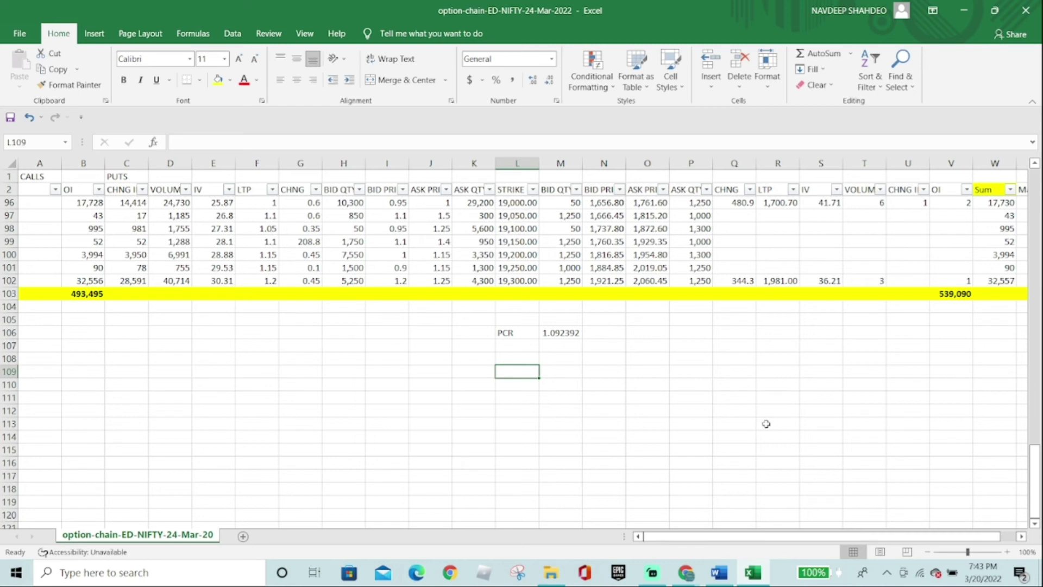
pyautogui.write('PC')
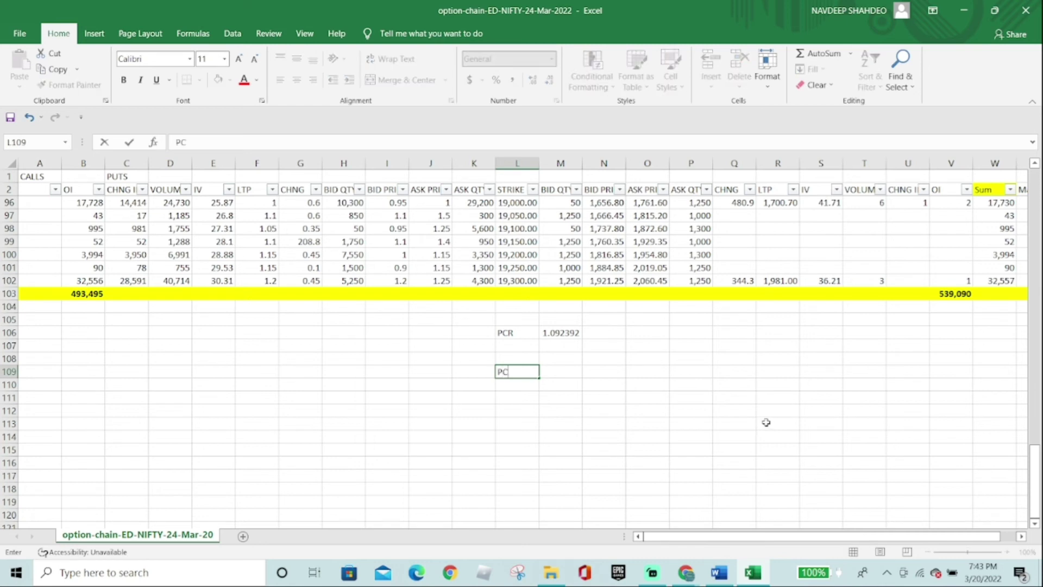
pyautogui.write('R=>1')
pyautogui.press('Return')
pyautogui.press('Up')
pyautogui.press('Right')
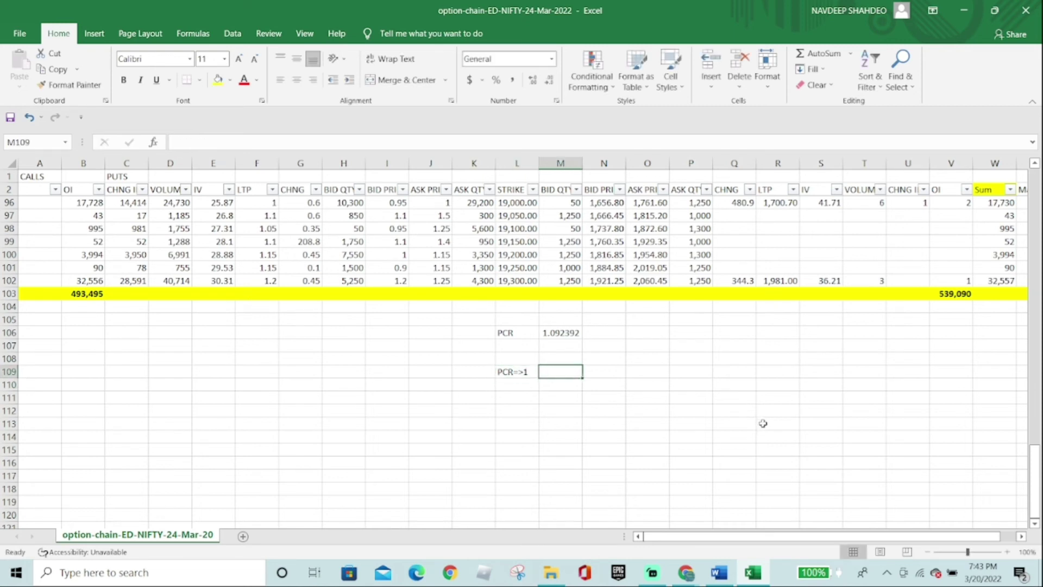
pyautogui.write('Bullish')
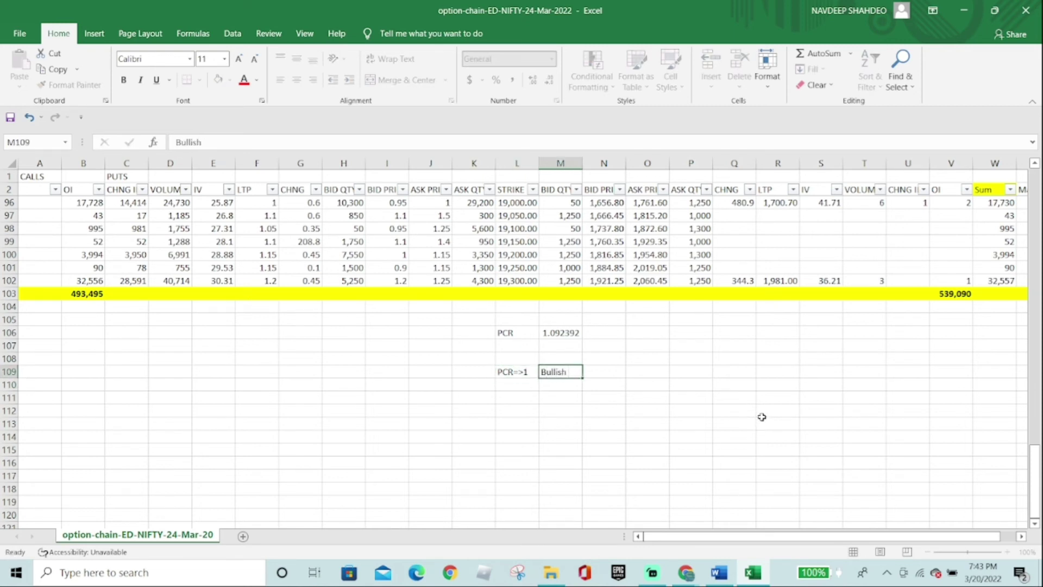
pyautogui.press('Return')
# Step: Add the opposite interpretation with PCR<=1 in cell L110 and Berish in M110
pyautogui.press('Left')
pyautogui.write('PCR')
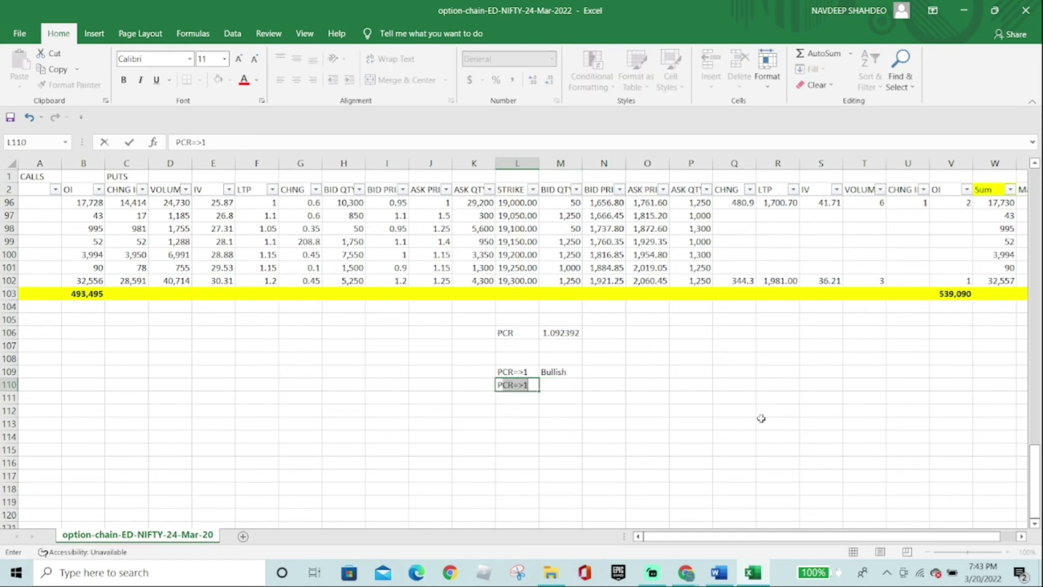
pyautogui.write('<=1')
pyautogui.press('Return')
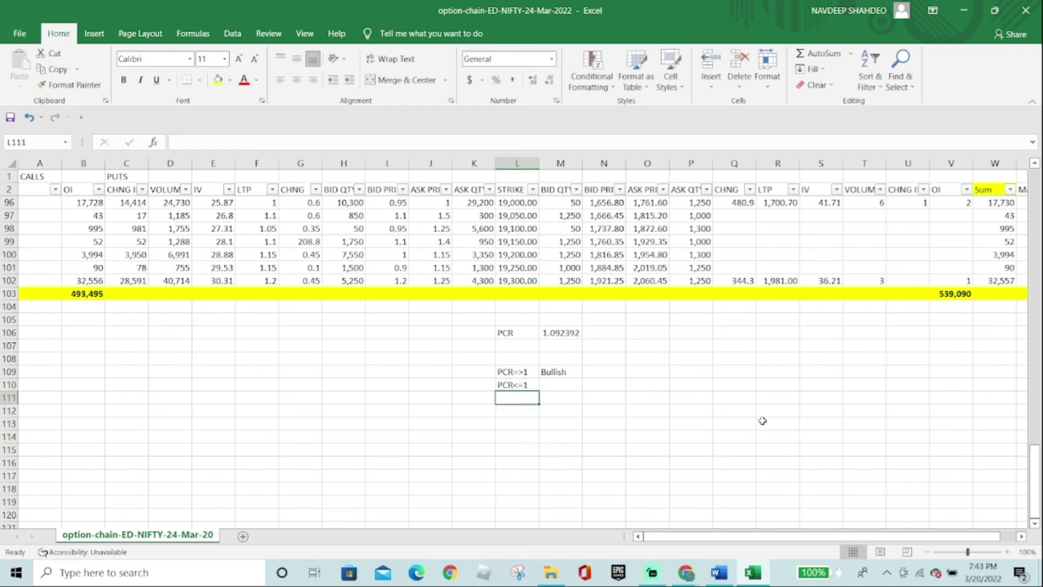
pyautogui.press('Up')
pyautogui.press('Right')
pyautogui.write('Ber')
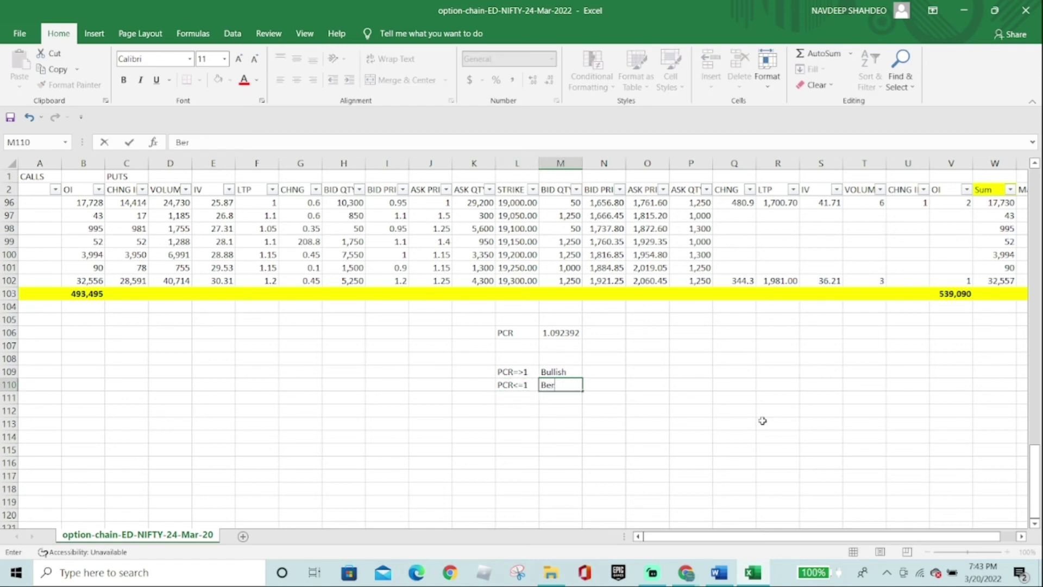
pyautogui.write('ish')
pyautogui.press('Return')
pyautogui.press('Up')
pyautogui.press('Up')
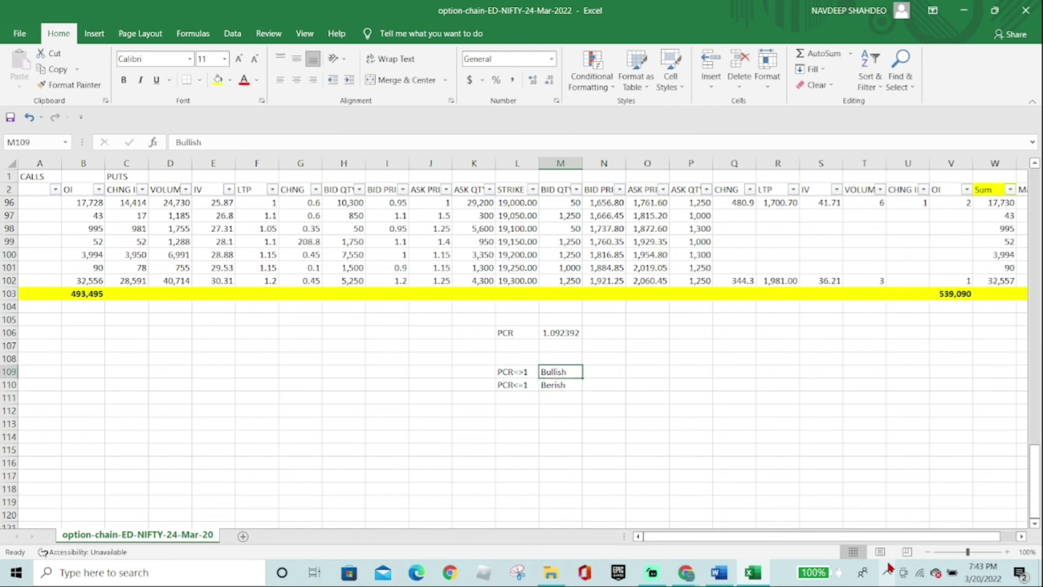
pyautogui.press('Left')
pyautogui.press('Down')
pyautogui.press('Down')
pyautogui.press('Up')
pyautogui.press('Up')
pyautogui.press('Up')
pyautogui.press('Right')
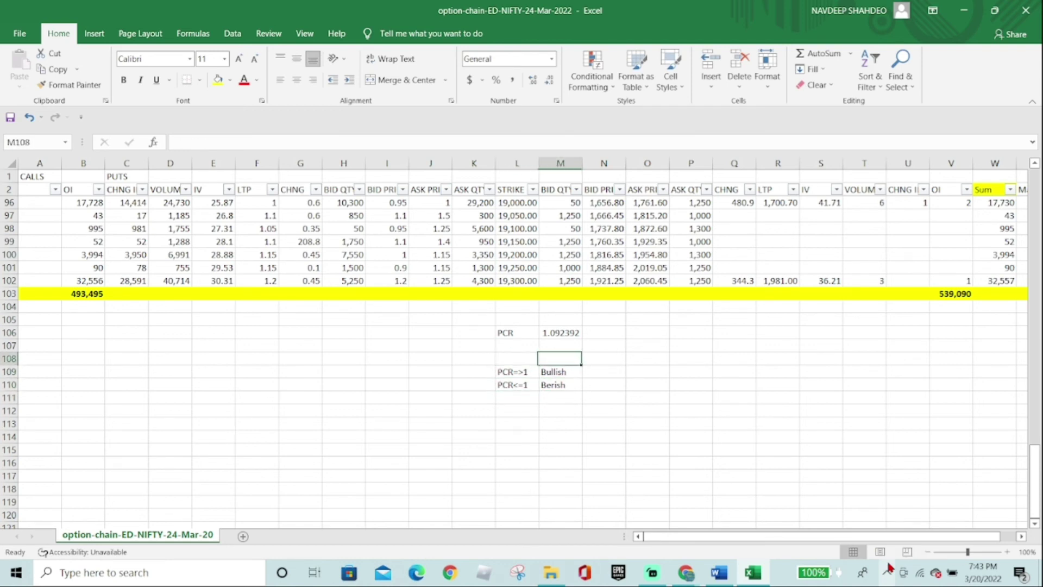
pyautogui.press('Down')
pyautogui.press('Left')
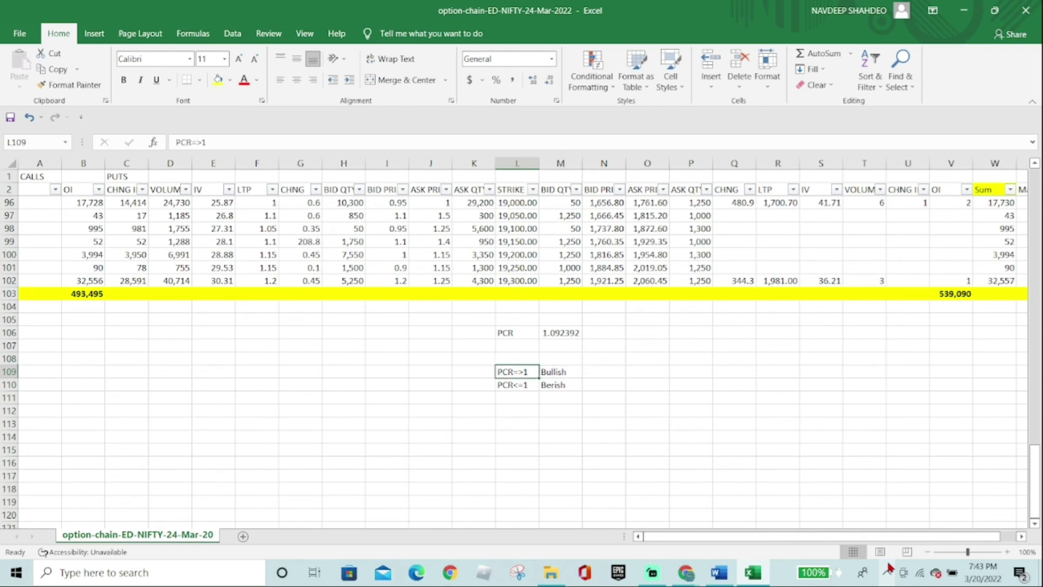
# Step: Enter the threshold 1.5> in cell N109 beside the Bullish reading
pyautogui.press('Right')
pyautogui.press('Right')
pyautogui.write('1.')
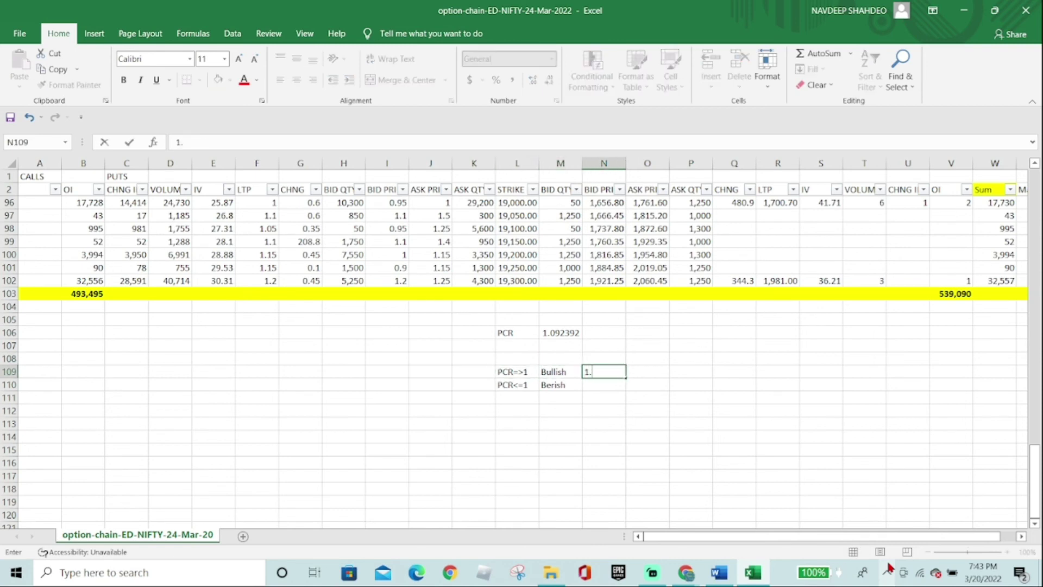
pyautogui.write('5>')
pyautogui.press('Return')
pyautogui.press('Up')
pyautogui.press('Right')
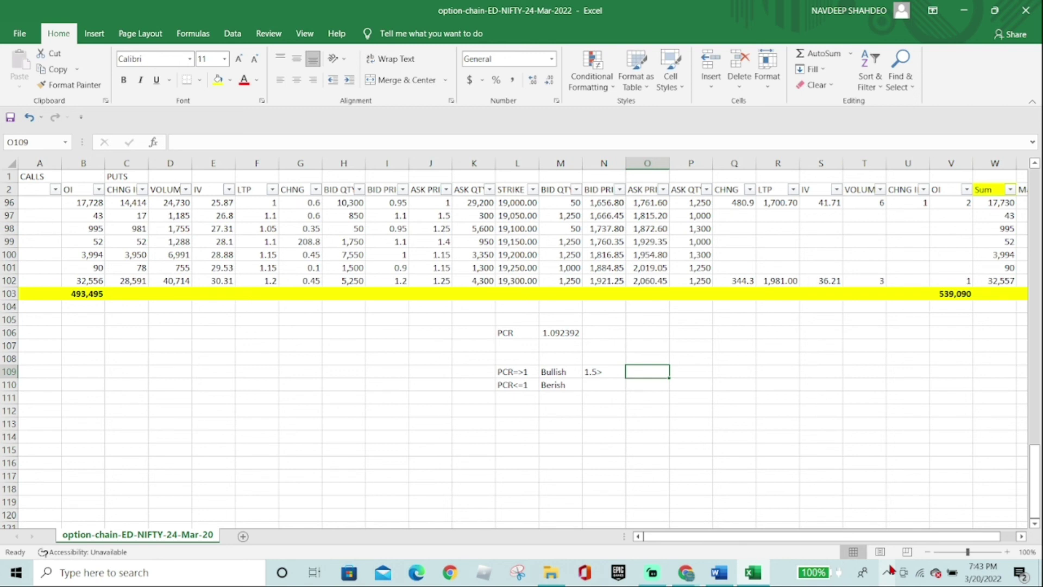
pyautogui.press('Left')
pyautogui.press('Down')
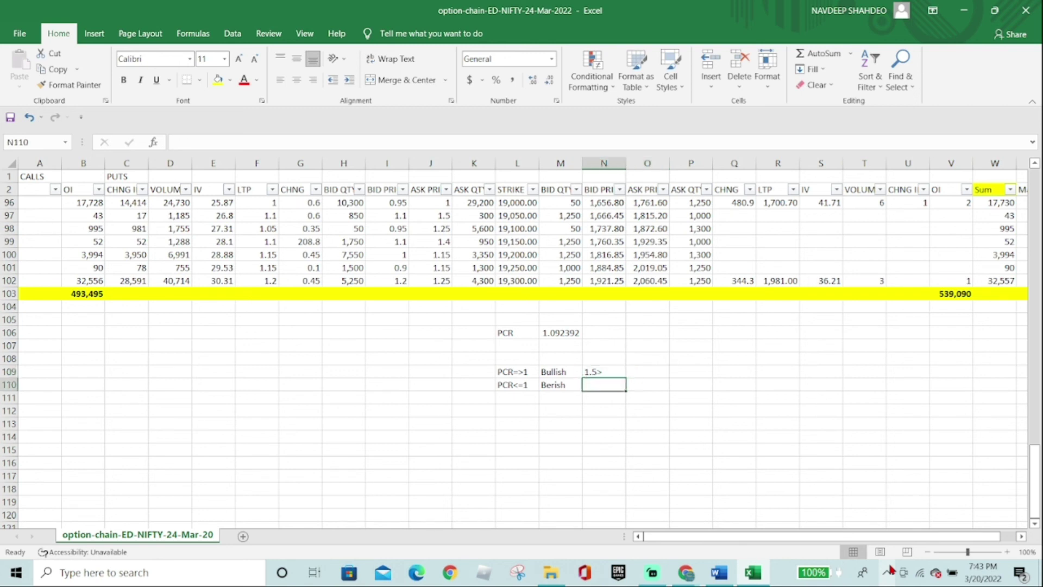
pyautogui.press('Up')
pyautogui.press('Left')
pyautogui.press('Left')
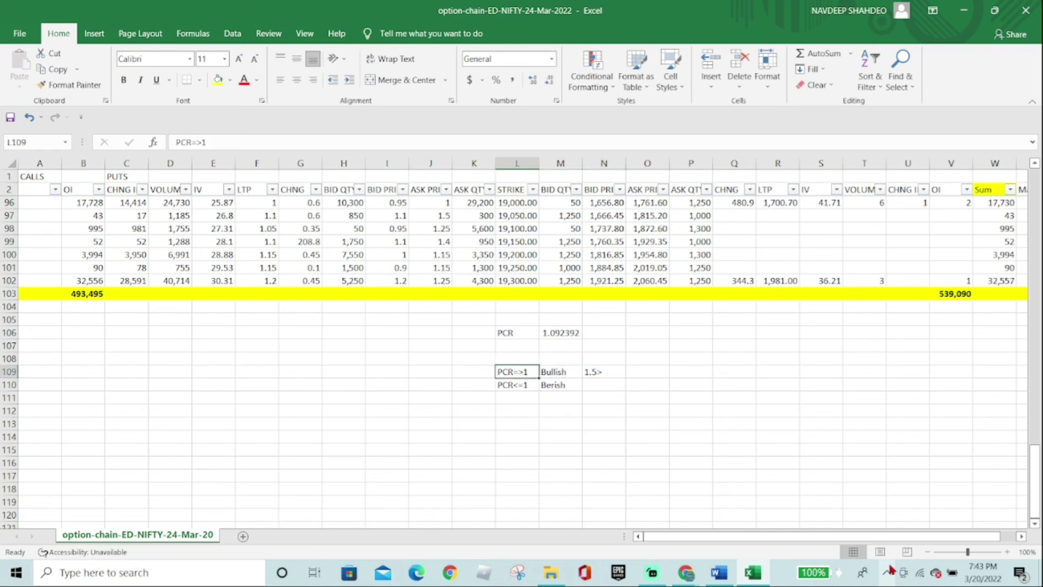
pyautogui.press('Right')
pyautogui.press('Right')
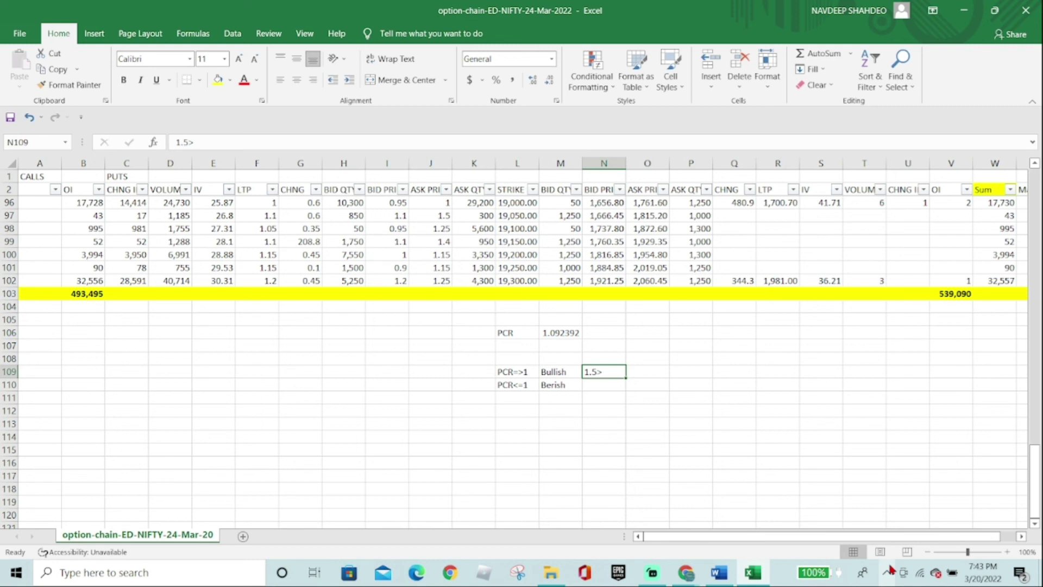
pyautogui.press('Down')
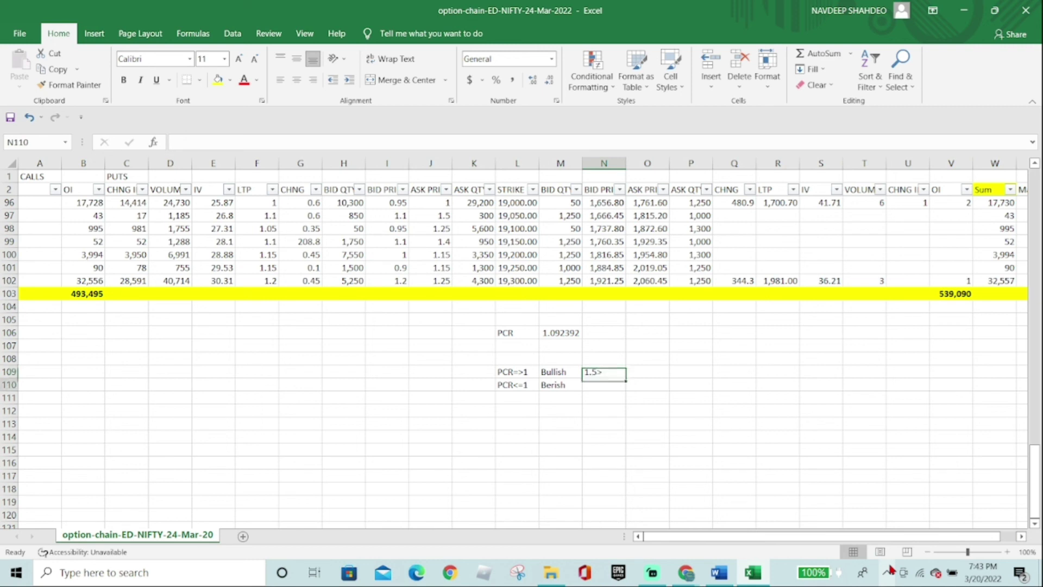
pyautogui.press('Left')
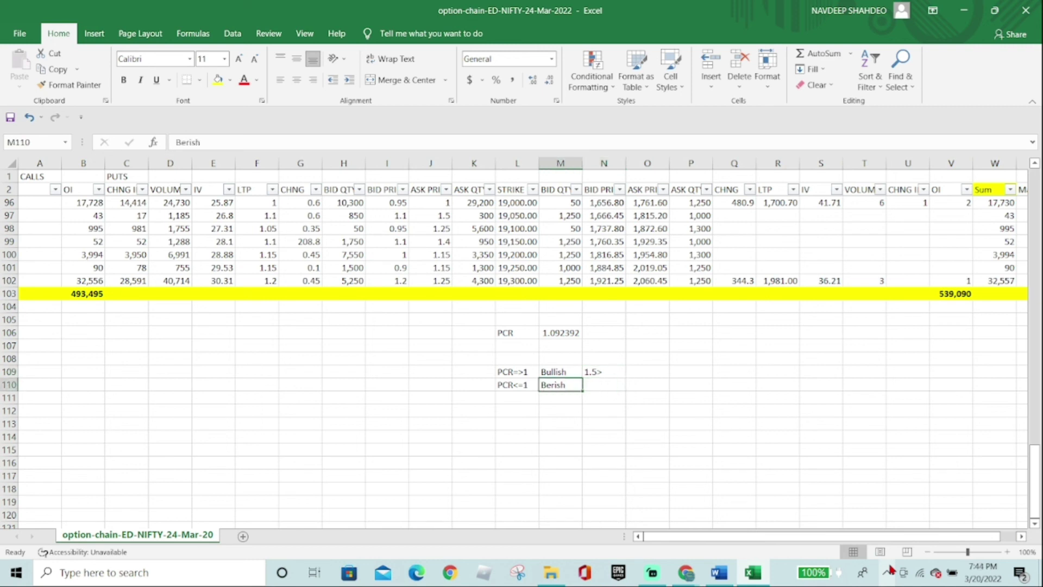
pyautogui.press('Left')
# Step: Enter the threshold 0.5 in cell N110 beside the Berish reading
pyautogui.press('Right')
pyautogui.press('Right')
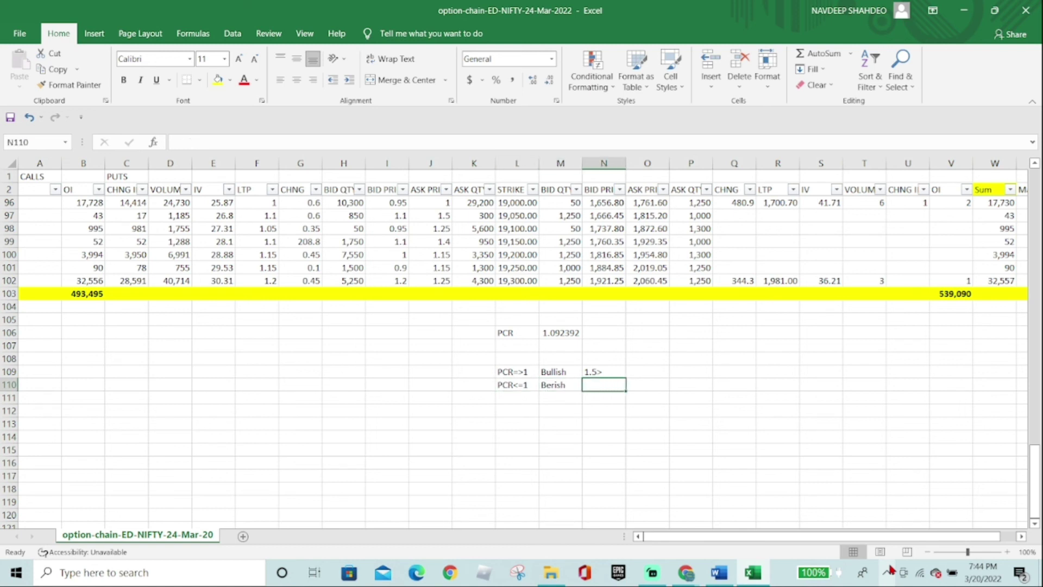
pyautogui.write('.5')
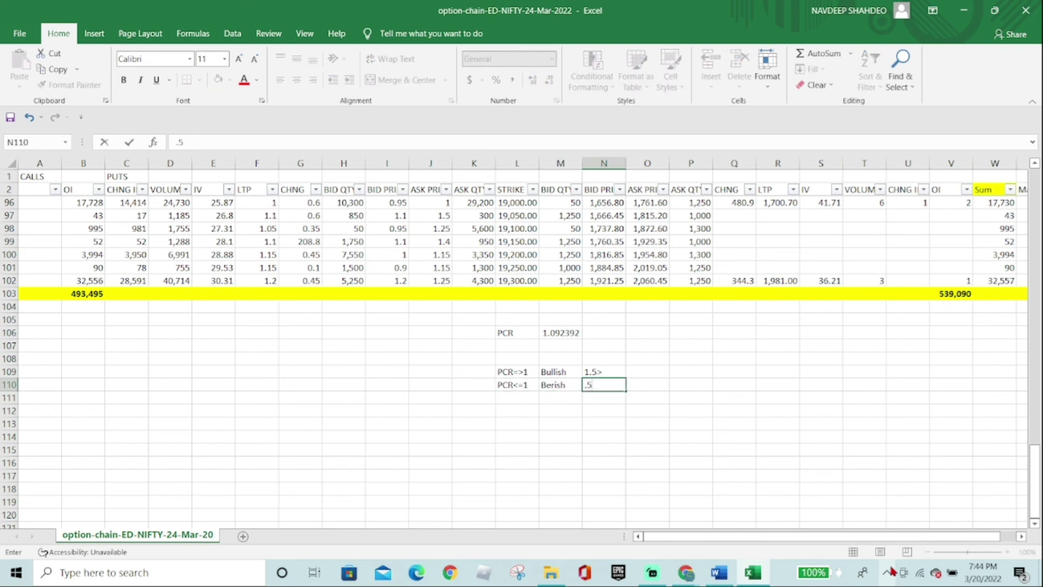
pyautogui.press('Return')
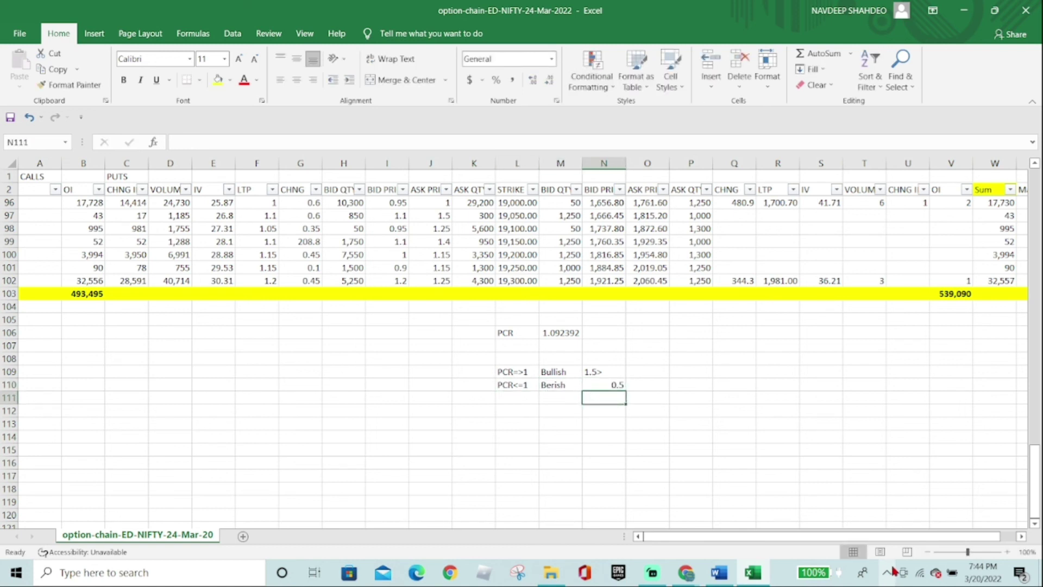
pyautogui.press('Up')
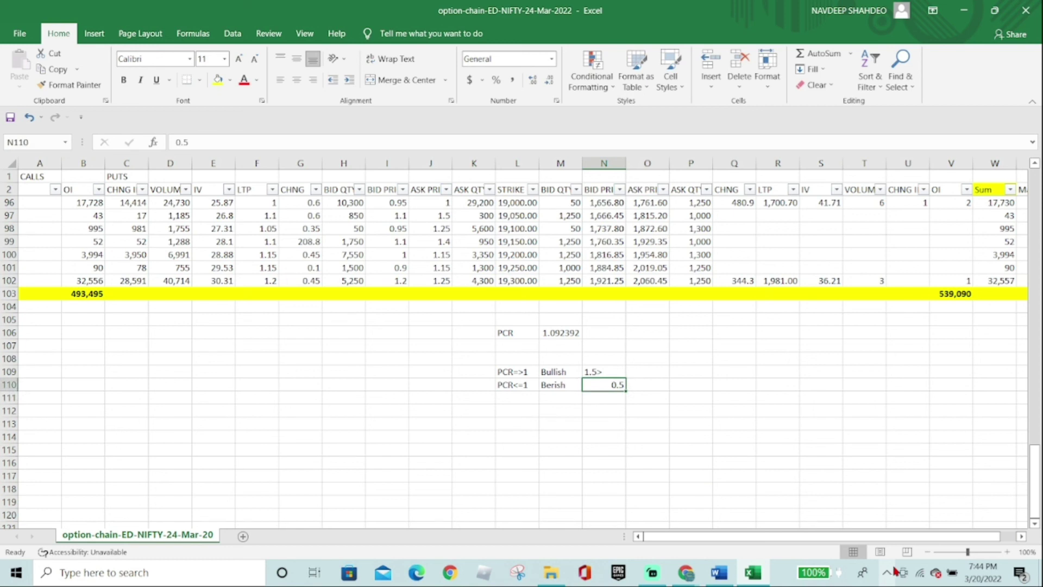
pyautogui.click(492, 399)
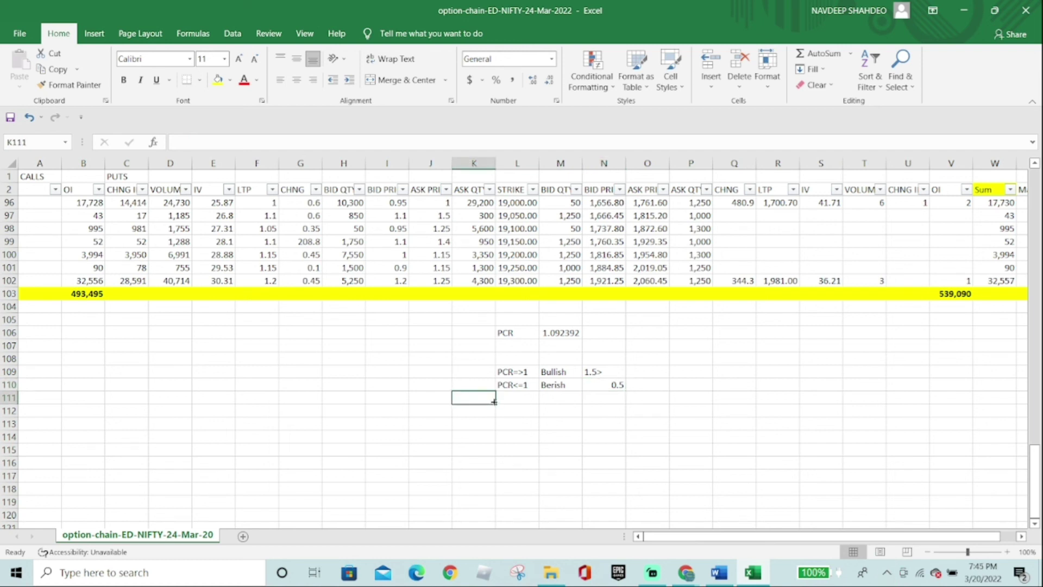